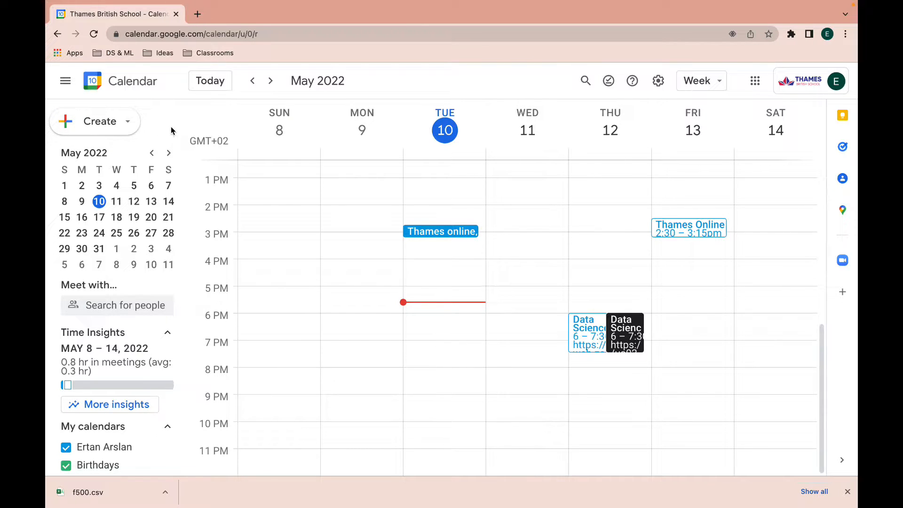
Open a new bookable appointment schedule form from the Create menu.
click(112, 126)
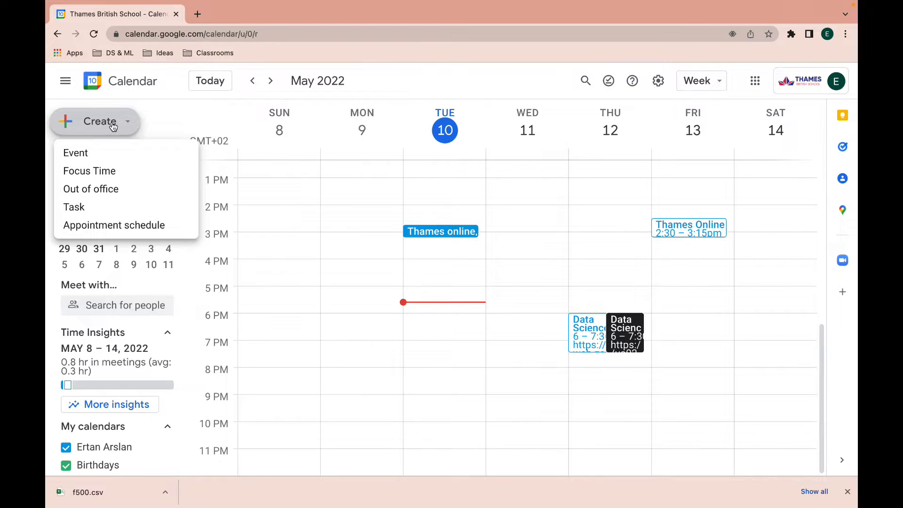
click(97, 227)
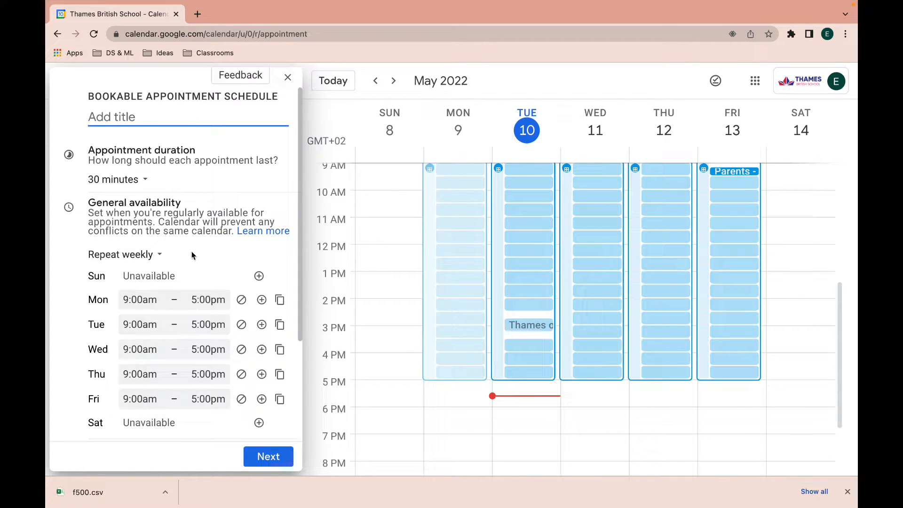
scroll(396, 242, up, 3)
scroll(396, 240, down, 2)
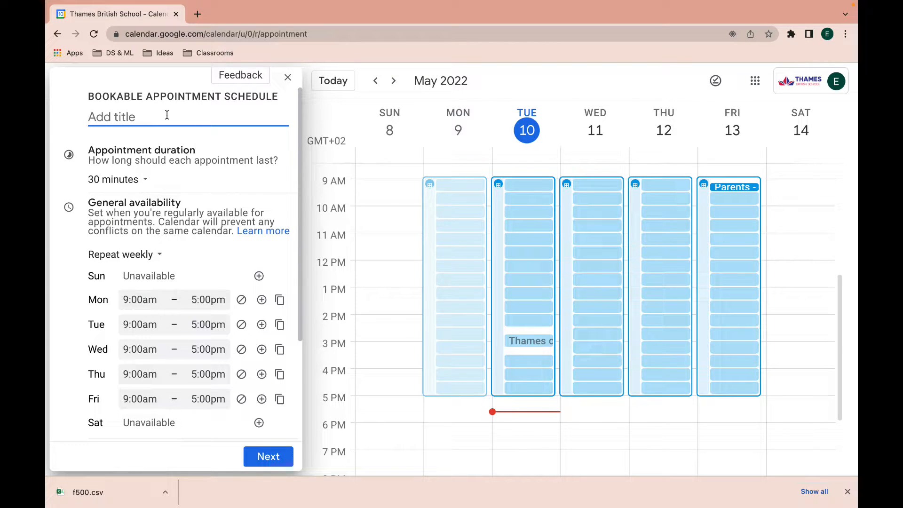
Title the schedule 'Parents - Teacher Conference' and set a custom 20-minute appointment length.
text(Parents - Teacher Conference)
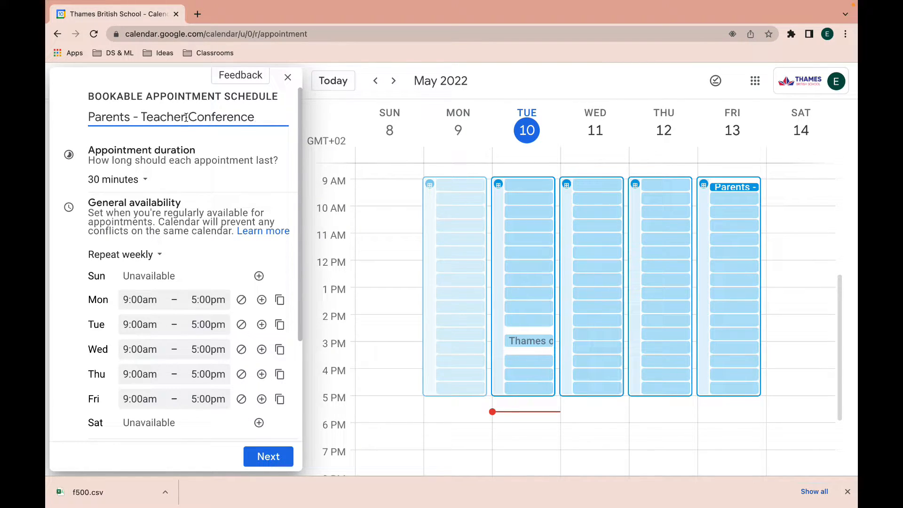
click(143, 183)
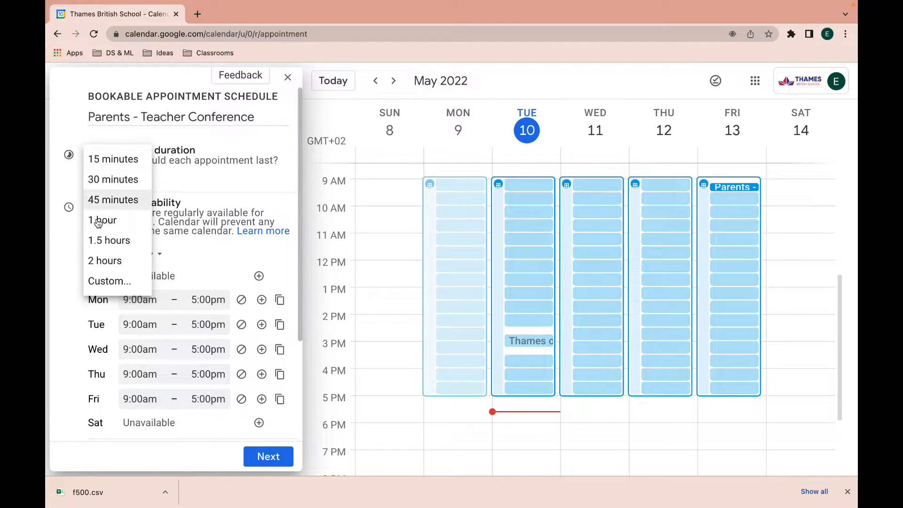
click(103, 282)
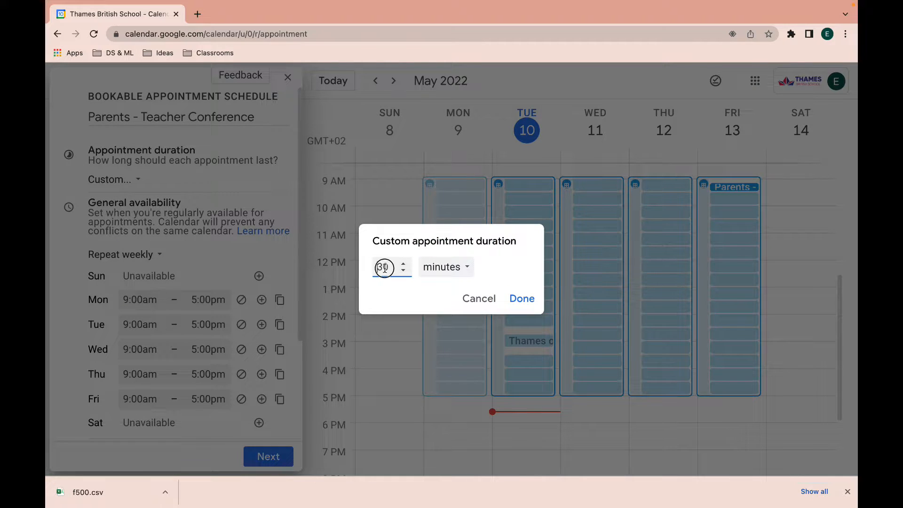
key(BackSpace)
key(BackSpace)
text(20)
click(526, 301)
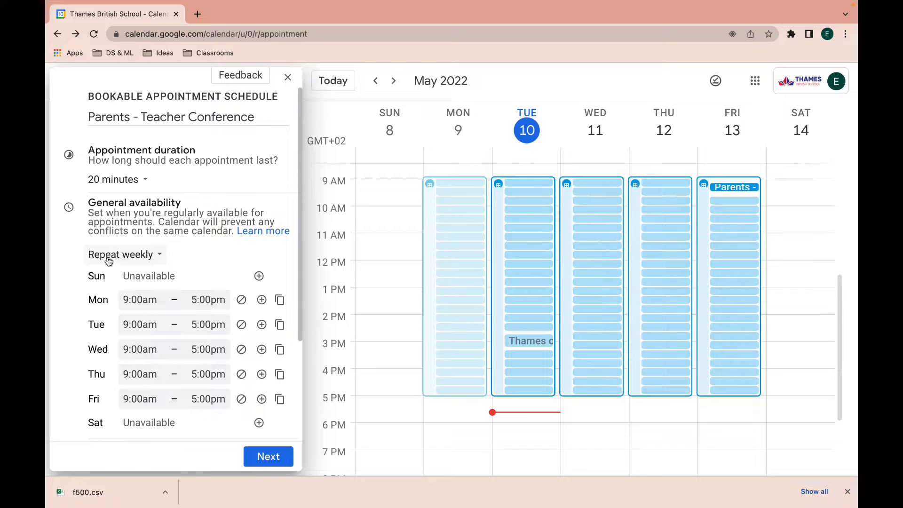
Make availability a single non-repeating date on May 18, 2022.
click(156, 257)
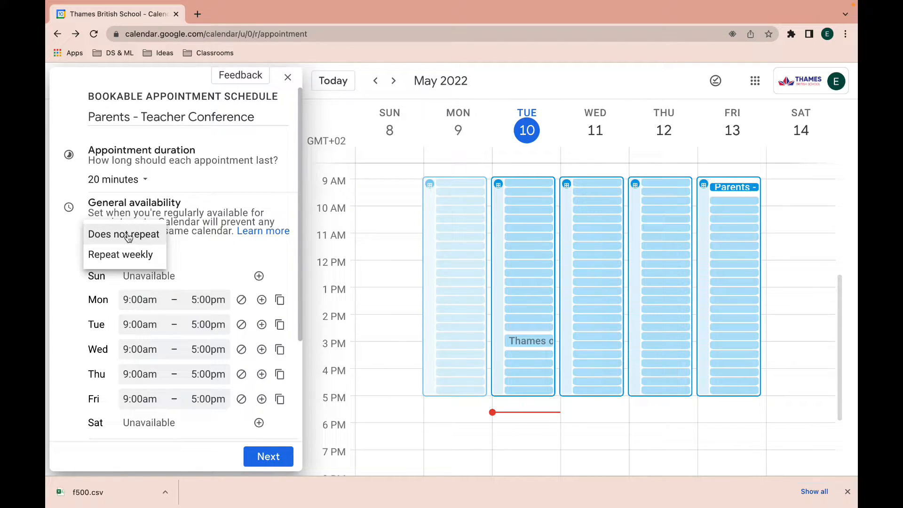
click(129, 235)
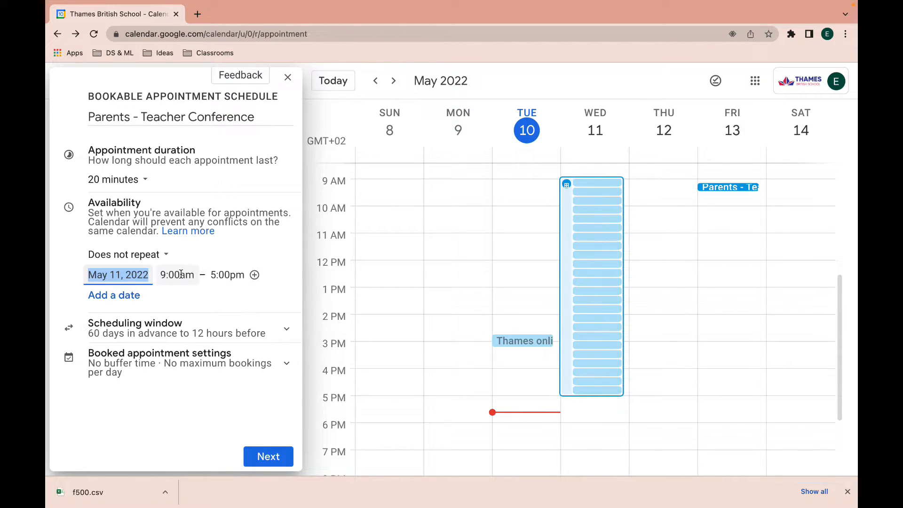
click(144, 275)
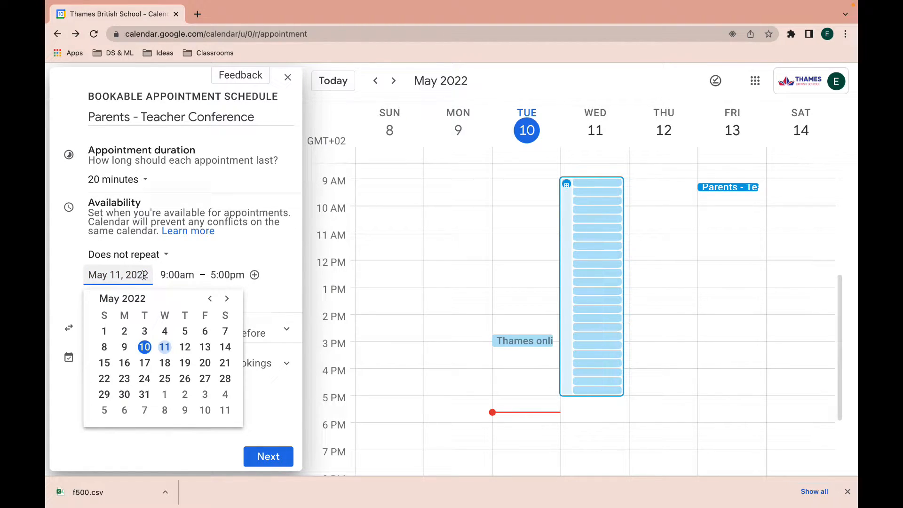
click(164, 363)
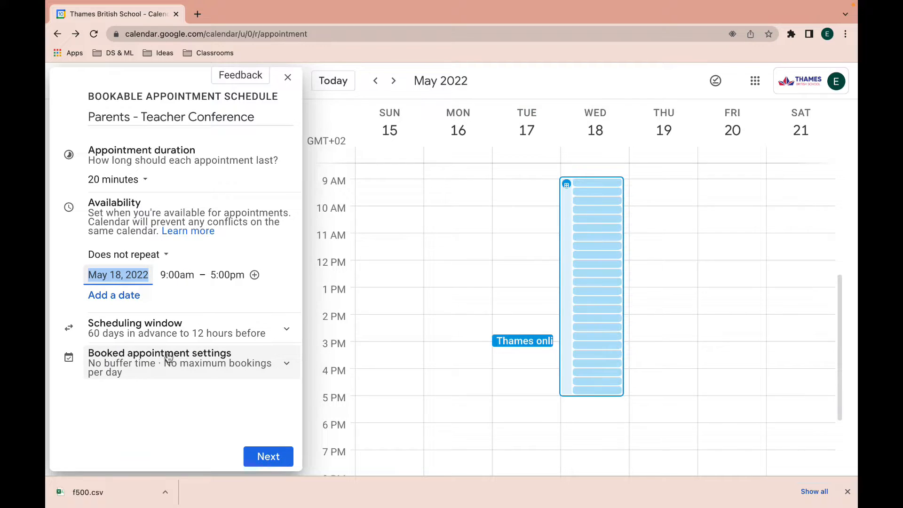
Set the May 18 availability to run from 8:30am to 11:00am.
click(187, 276)
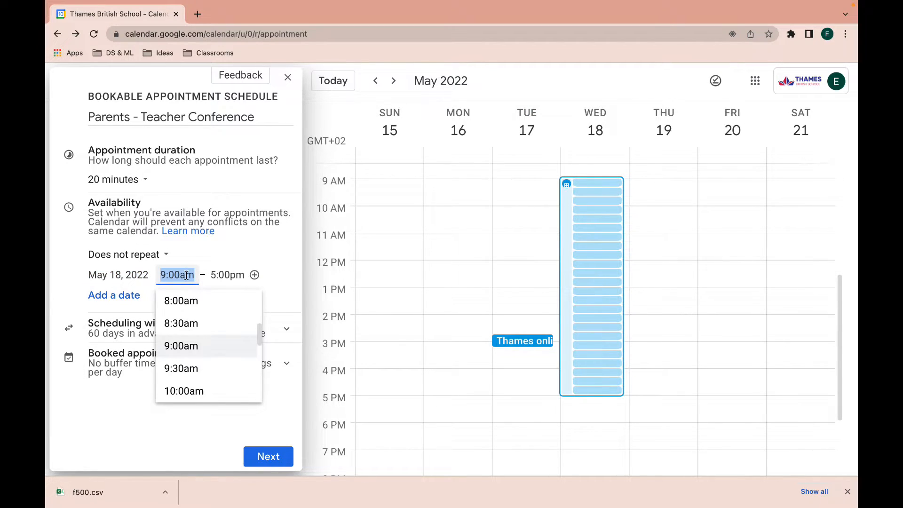
click(185, 321)
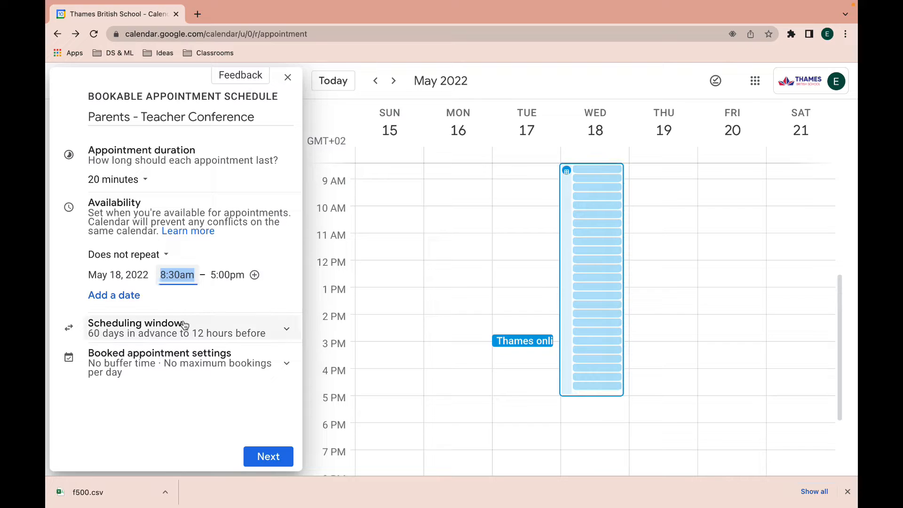
click(235, 274)
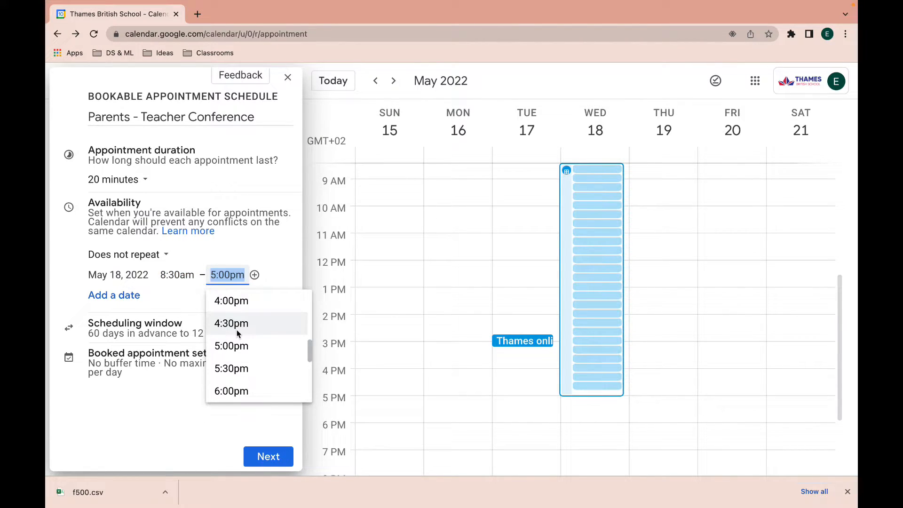
scroll(236, 329, up, 4)
scroll(237, 334, up, 2)
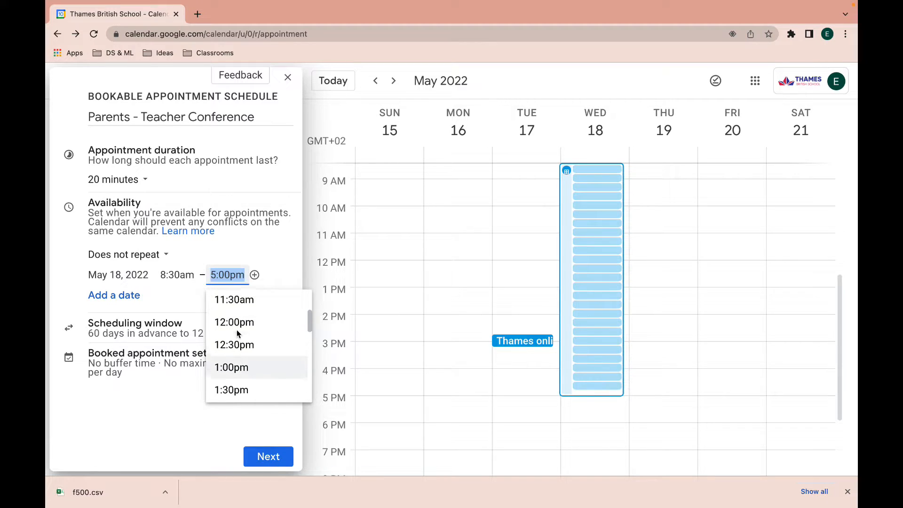
click(232, 315)
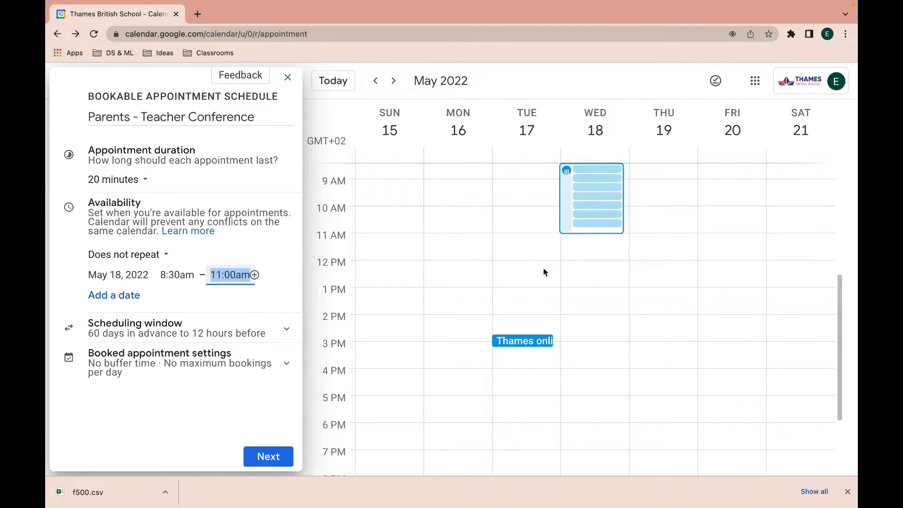
scroll(589, 258, up, 2)
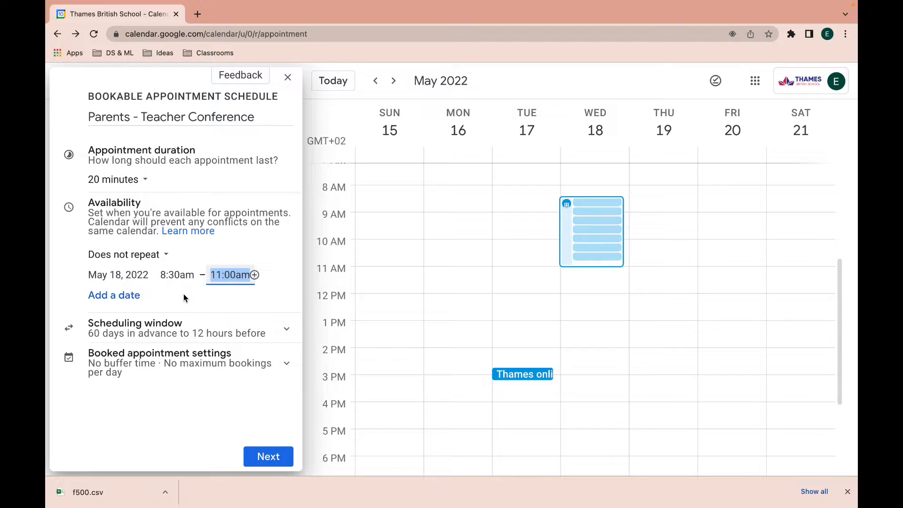
Add May 19 as a second availability date, running 2:00pm to 4:00pm.
click(120, 301)
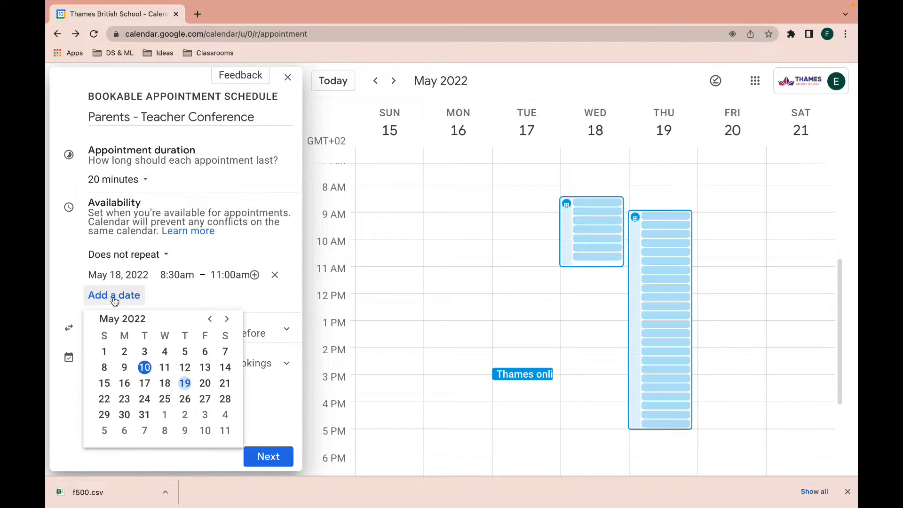
click(184, 383)
click(188, 295)
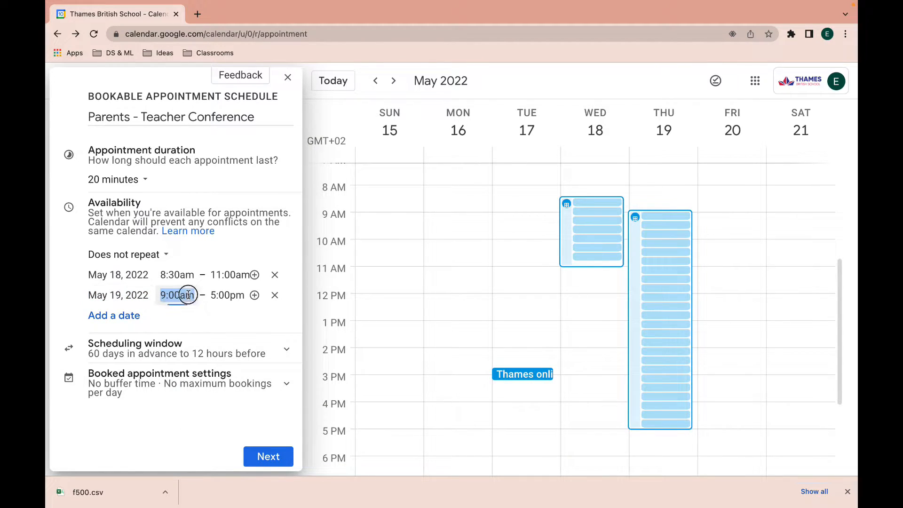
scroll(188, 360, down, 3)
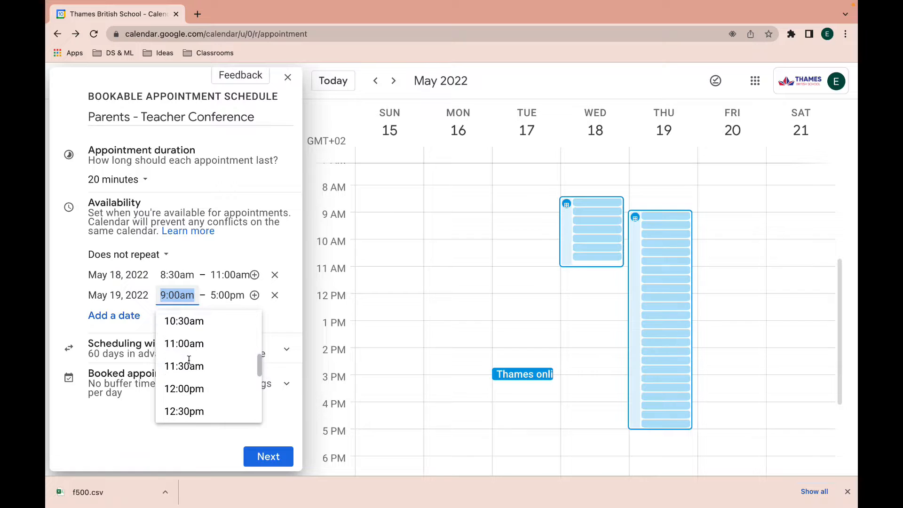
scroll(189, 360, down, 2)
scroll(189, 360, down, 3)
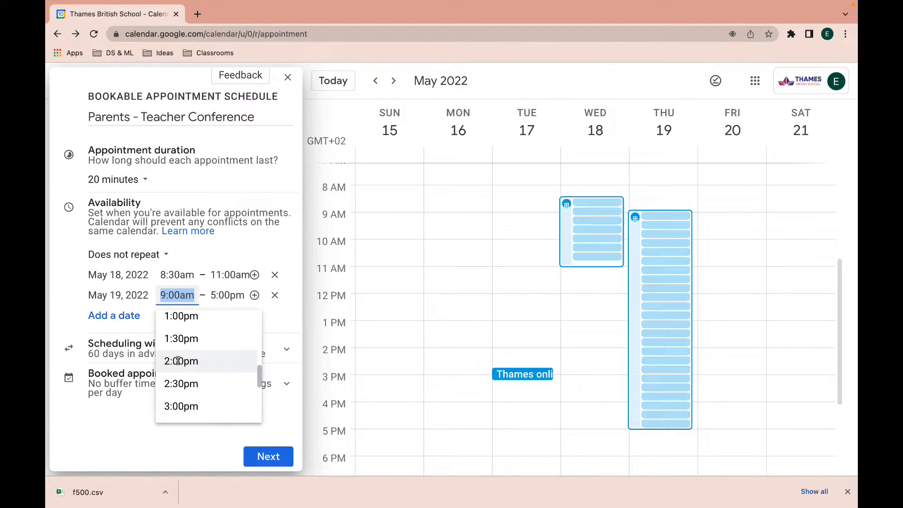
click(178, 361)
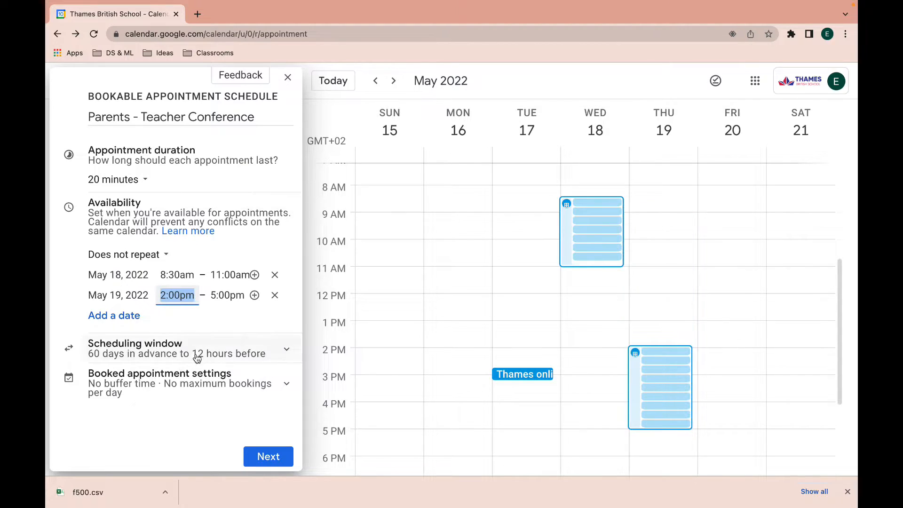
click(234, 296)
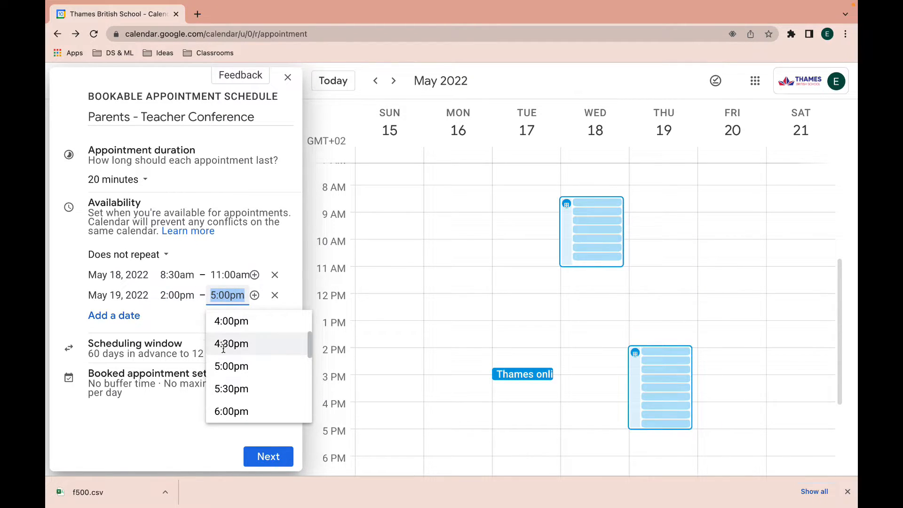
click(228, 318)
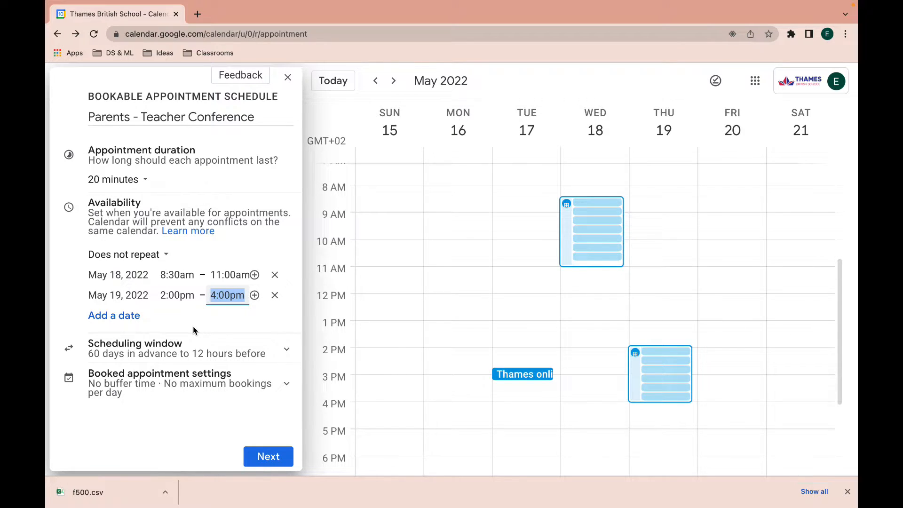
Add May 20 as a third availability date, running 4:30pm to 6:30pm.
click(121, 319)
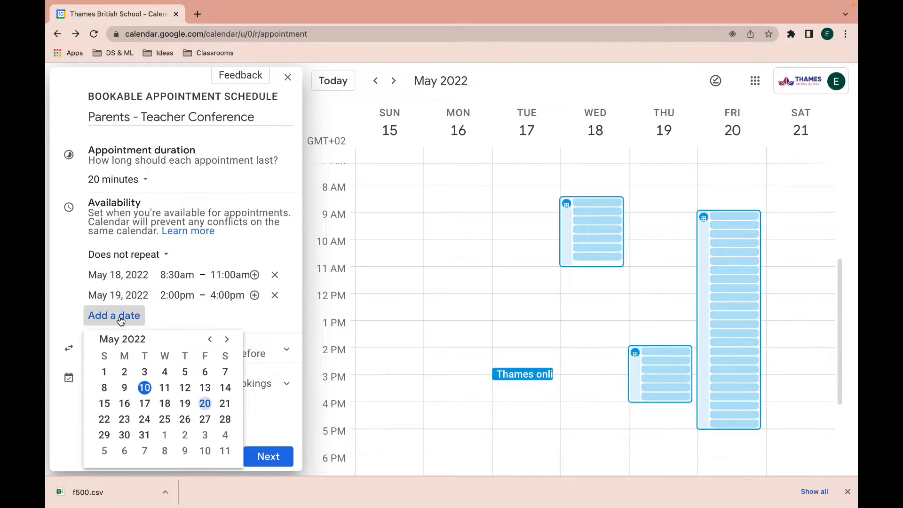
click(206, 404)
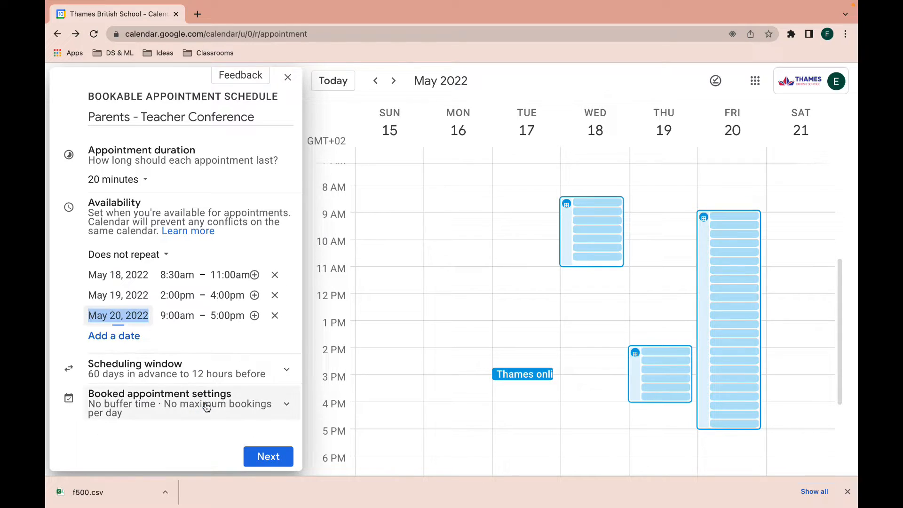
click(182, 316)
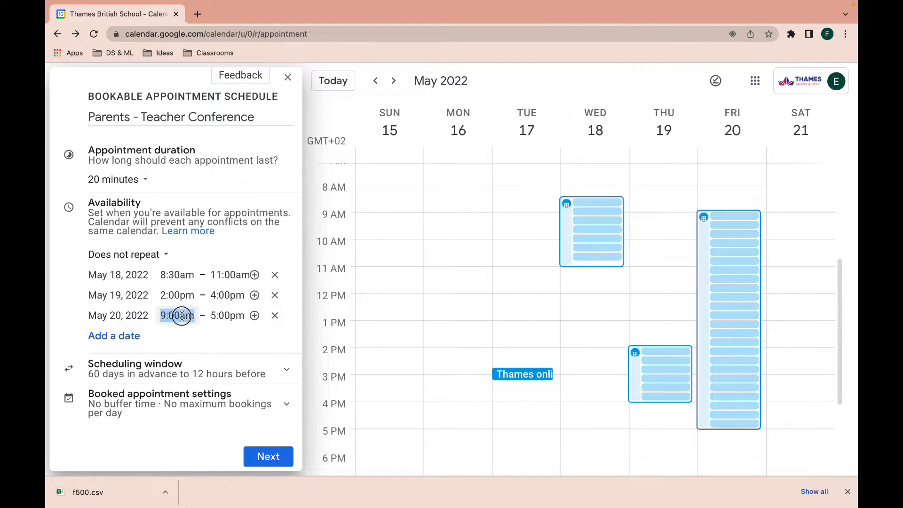
scroll(180, 403, down, 3)
scroll(181, 403, down, 4)
scroll(180, 403, down, 4)
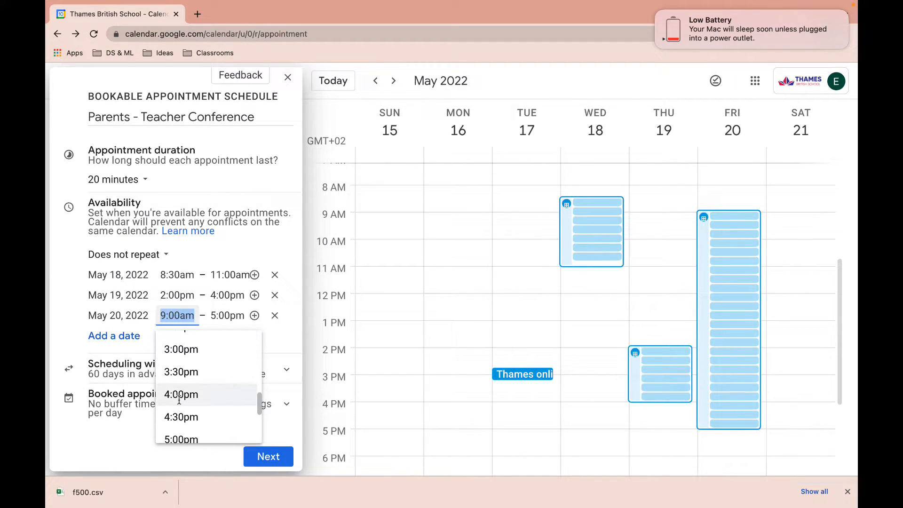
scroll(179, 400, down, 1)
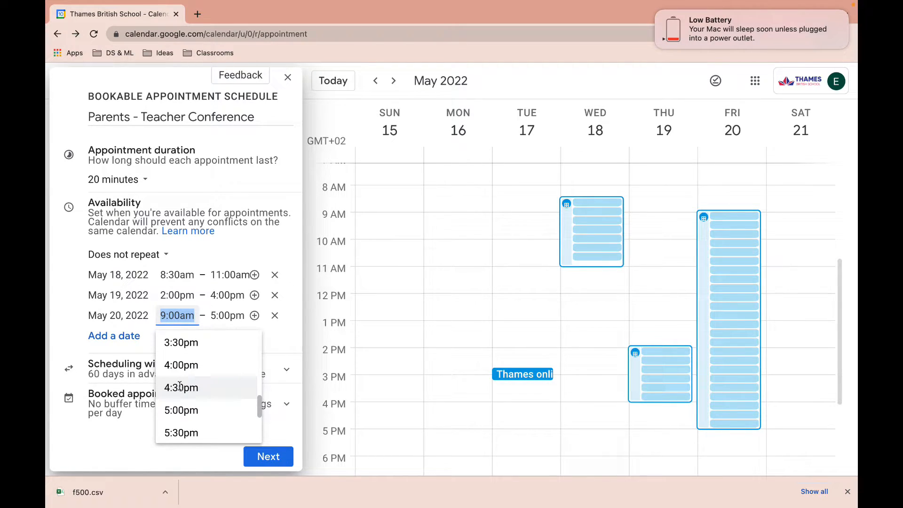
click(179, 386)
click(231, 316)
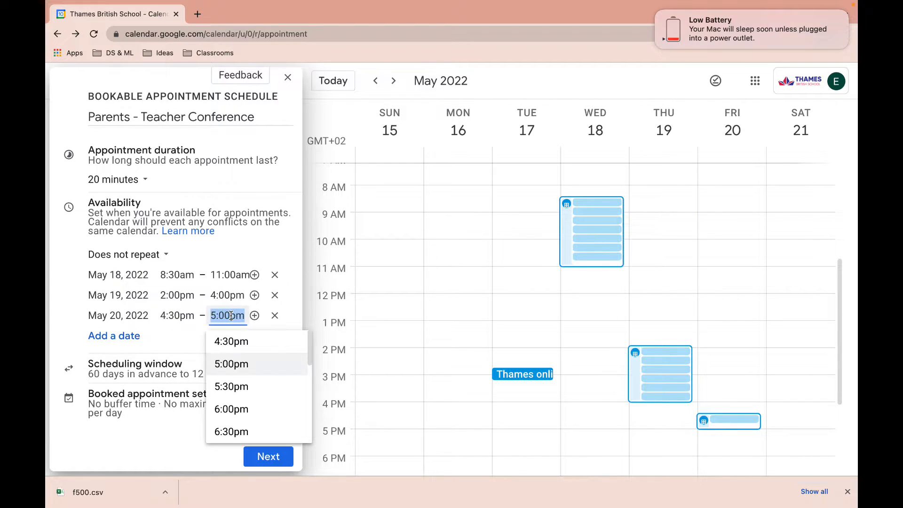
click(222, 429)
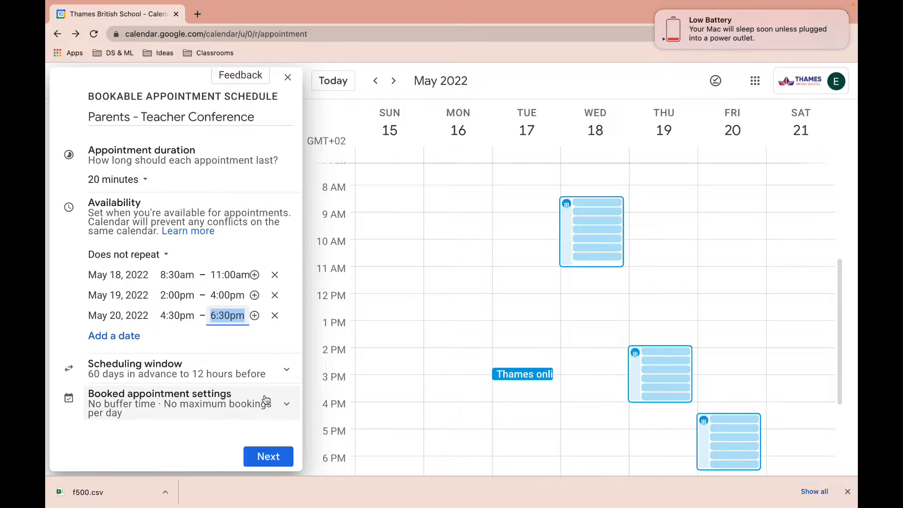
scroll(460, 328, down, 1)
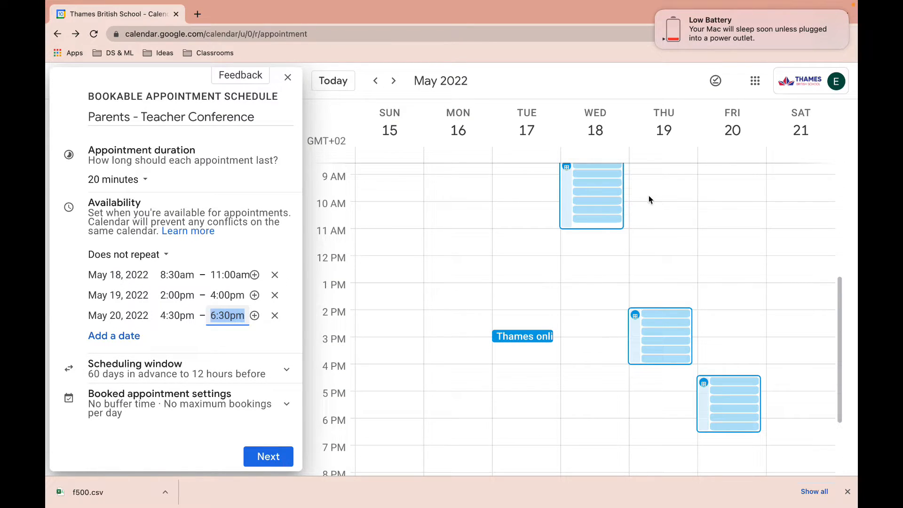
scroll(596, 204, up, 1)
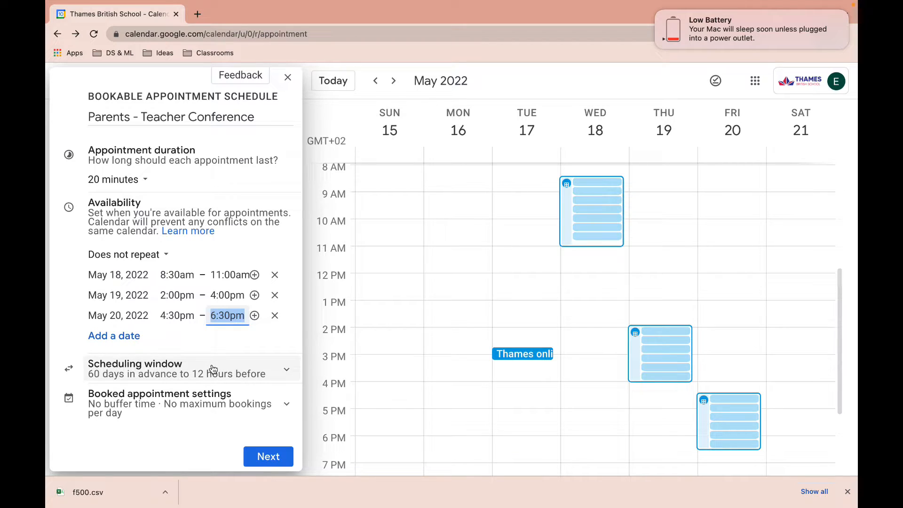
Remove the 60-day advance limit and raise minimum booking notice from 12 to 16 hours.
click(287, 371)
scroll(230, 343, down, 3)
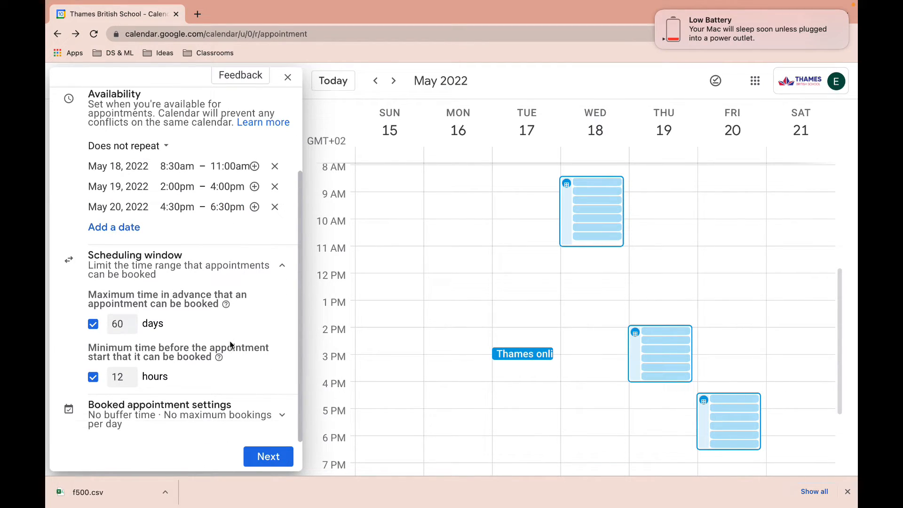
click(93, 324)
click(93, 377)
click(93, 381)
drag(122, 376, 112, 378)
text(16)
Expand the booked appointment settings and tick the daily booking limit.
click(282, 415)
scroll(267, 376, down, 3)
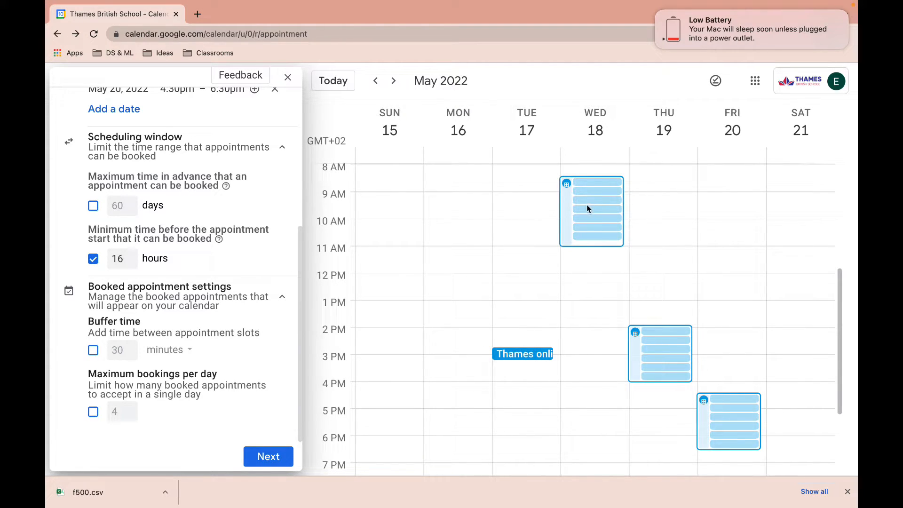
click(94, 412)
Untick the daily limit and set a 5-minute buffer between appointments.
click(93, 412)
click(94, 351)
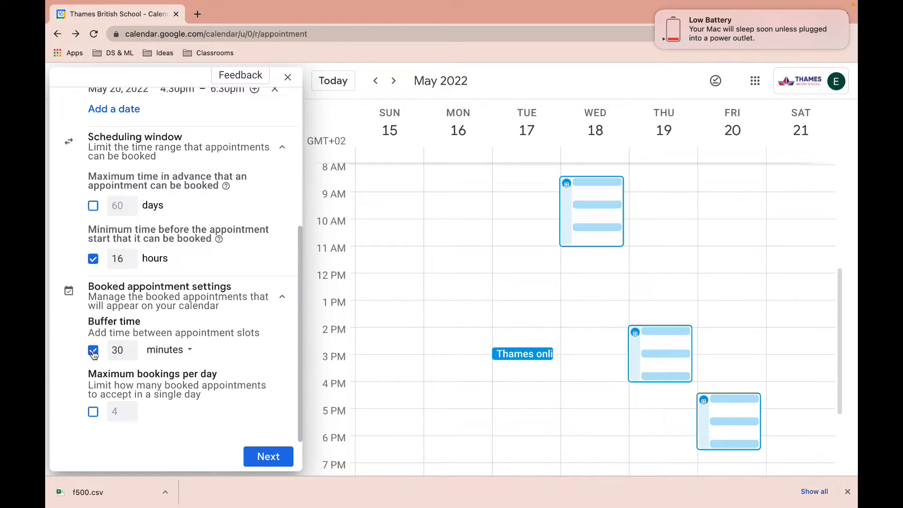
click(124, 352)
drag(123, 351, 112, 353)
text(5)
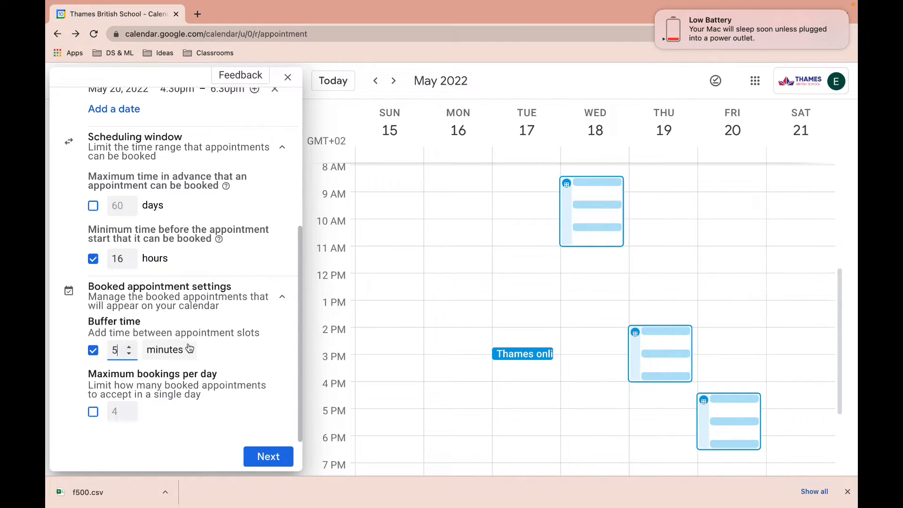
click(240, 360)
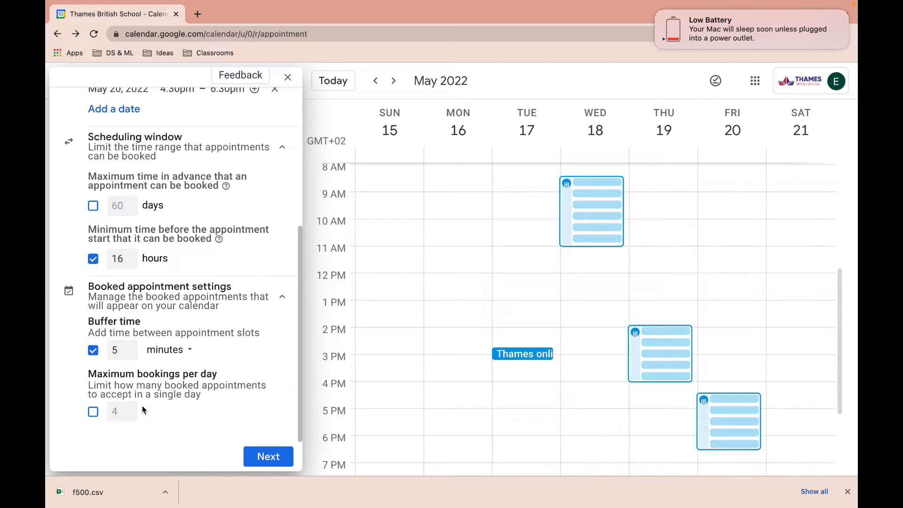
Cap bookings at a maximum of 3 per day.
click(93, 414)
drag(119, 412, 110, 413)
text(3)
Continue to the booking page details and set the location to Google Meet video conferencing.
click(269, 461)
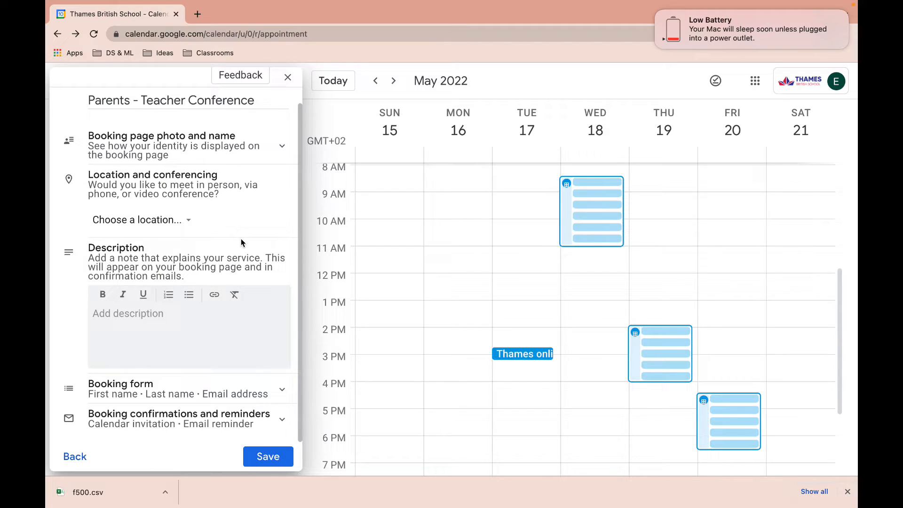
click(188, 224)
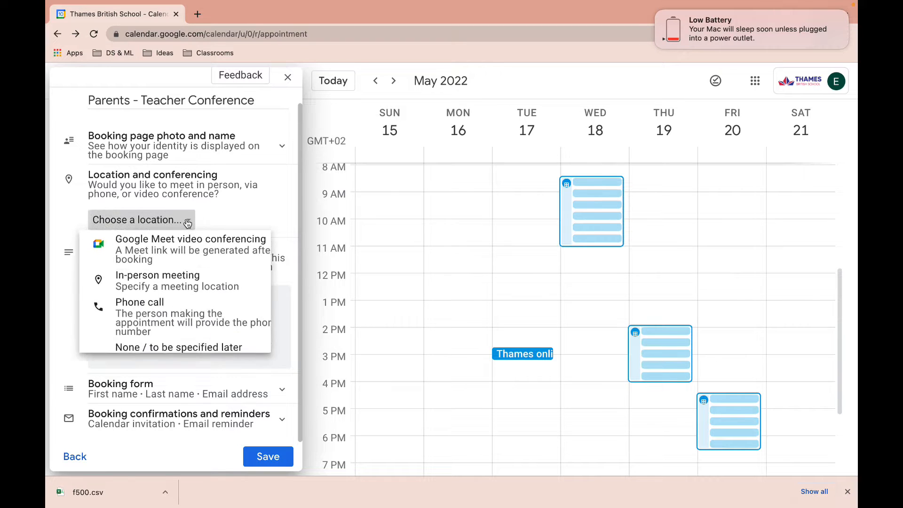
click(161, 254)
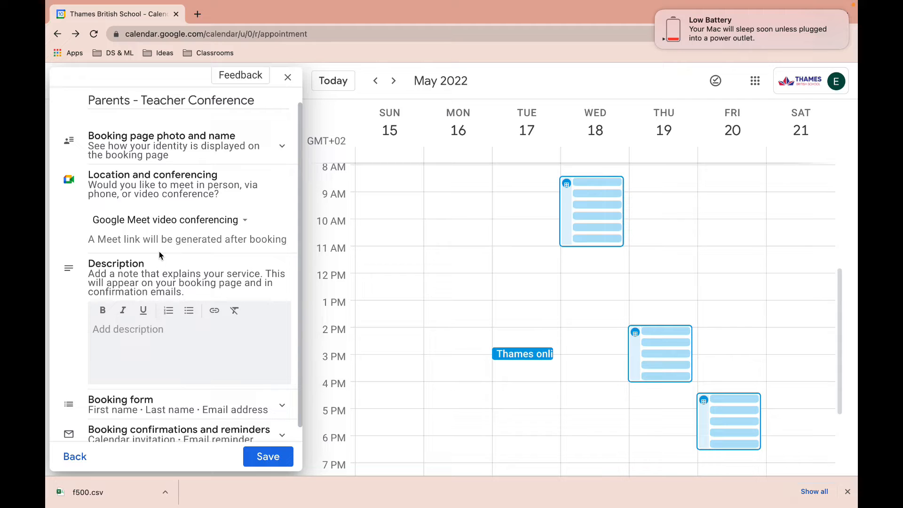
Click into the description field, then expand the Booking form section.
click(158, 335)
scroll(157, 335, down, 1)
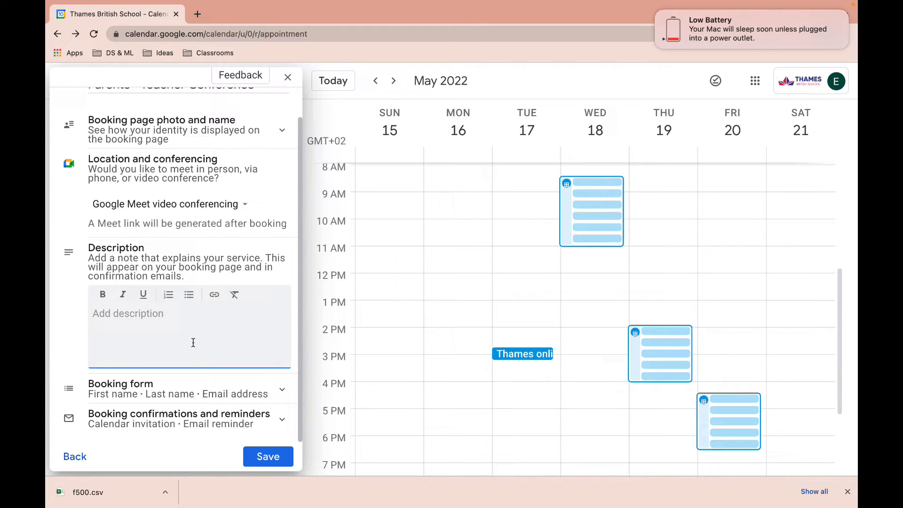
click(276, 387)
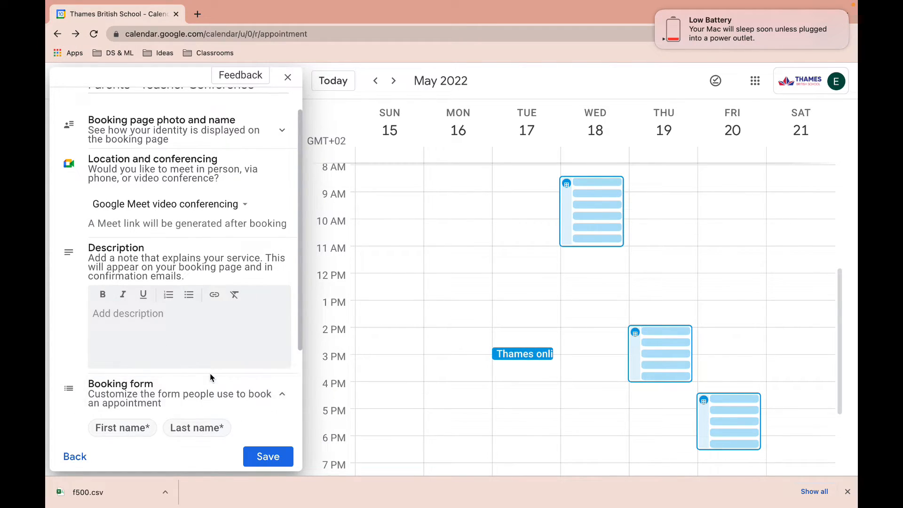
scroll(209, 374, down, 3)
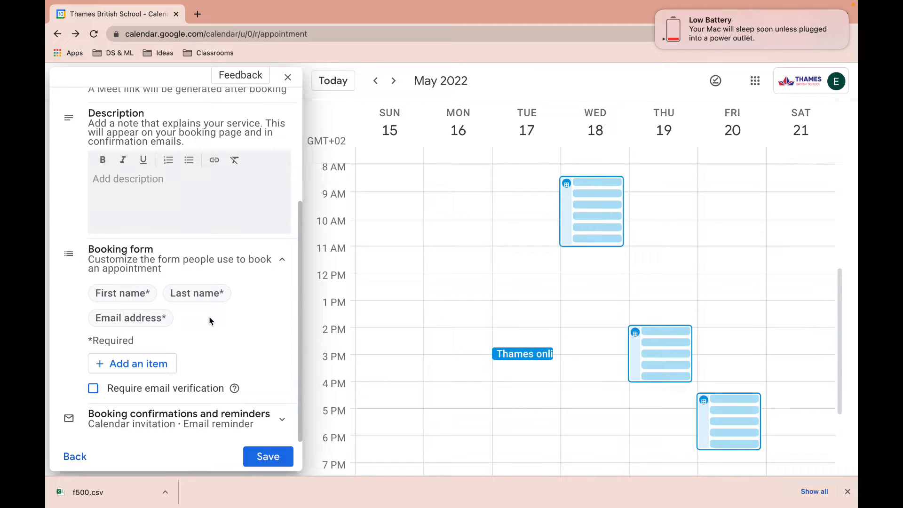
Add a required phone number field to the booking form.
click(99, 293)
click(151, 367)
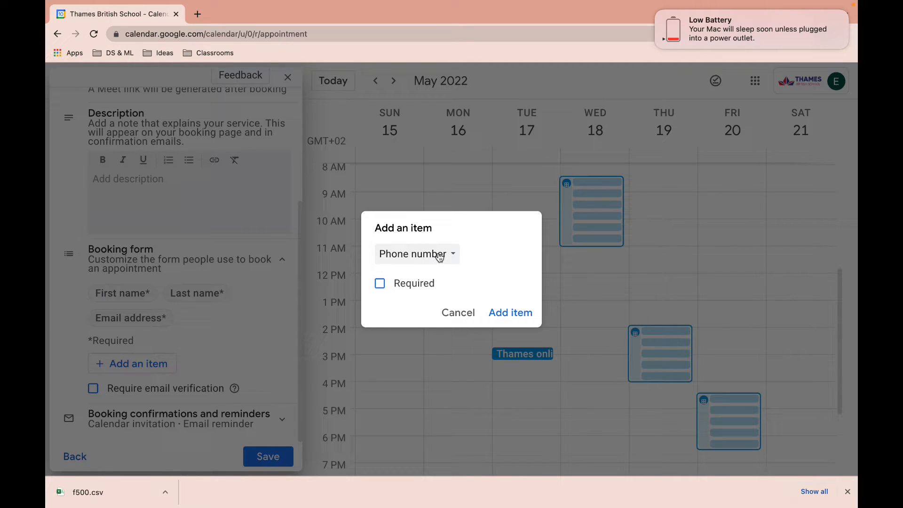
click(383, 287)
click(508, 316)
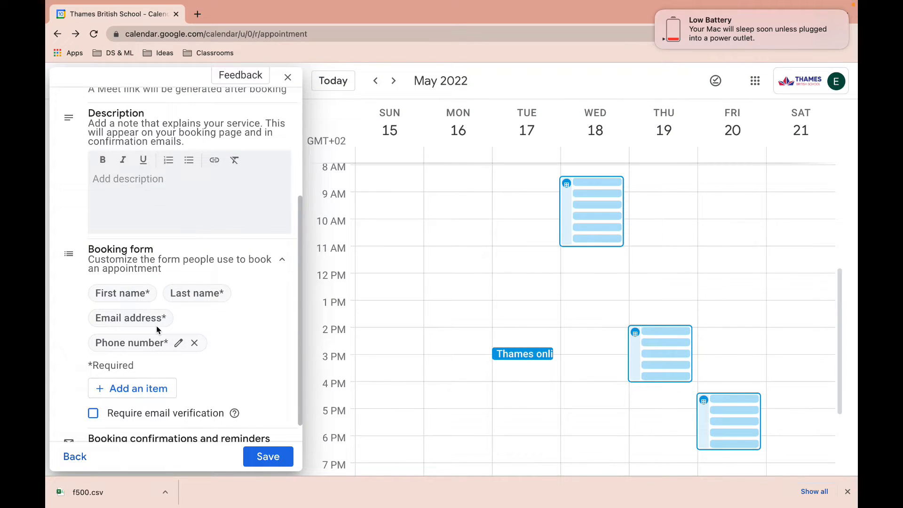
Abandon an extra custom form field and expand the booking confirmations and reminders settings.
click(132, 389)
click(430, 243)
click(413, 247)
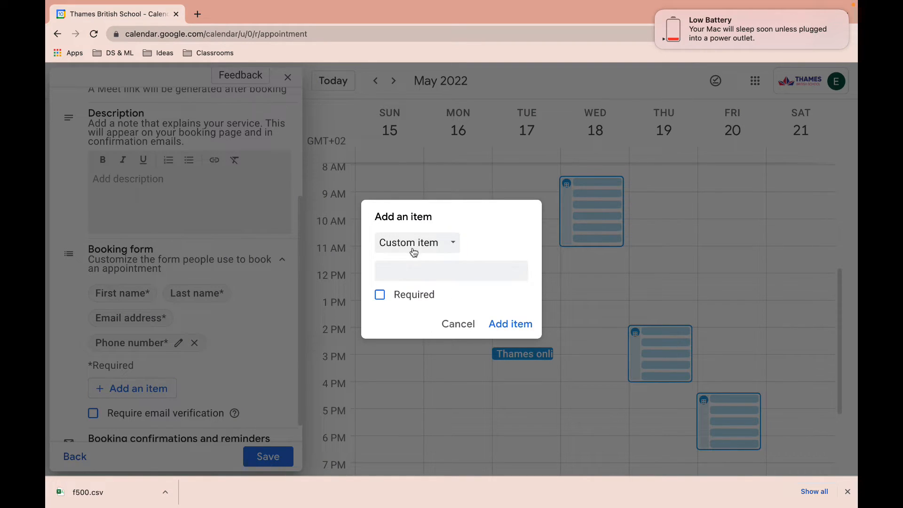
click(409, 268)
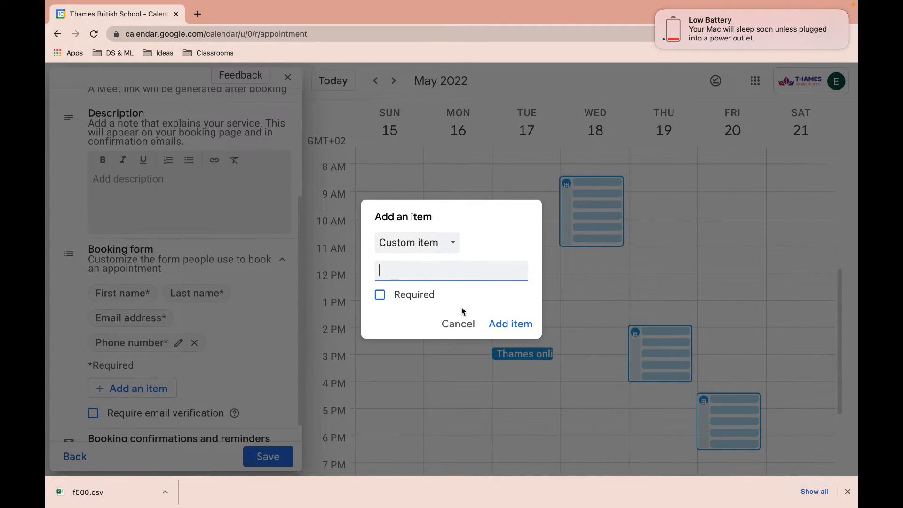
click(458, 326)
scroll(197, 339, down, 1)
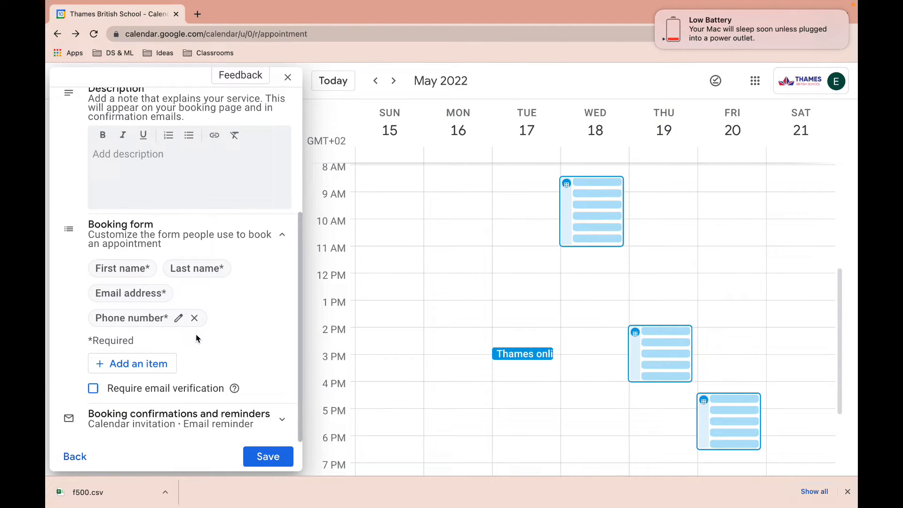
click(280, 423)
Add an email reminder for 1 hour before, alongside the 1-day-before reminder.
scroll(272, 354, down, 5)
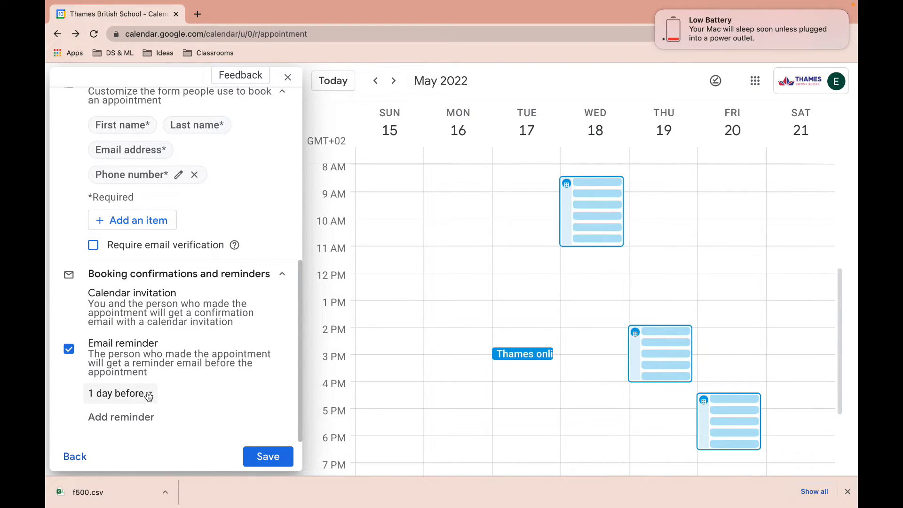
click(136, 418)
scroll(206, 341, down, 1)
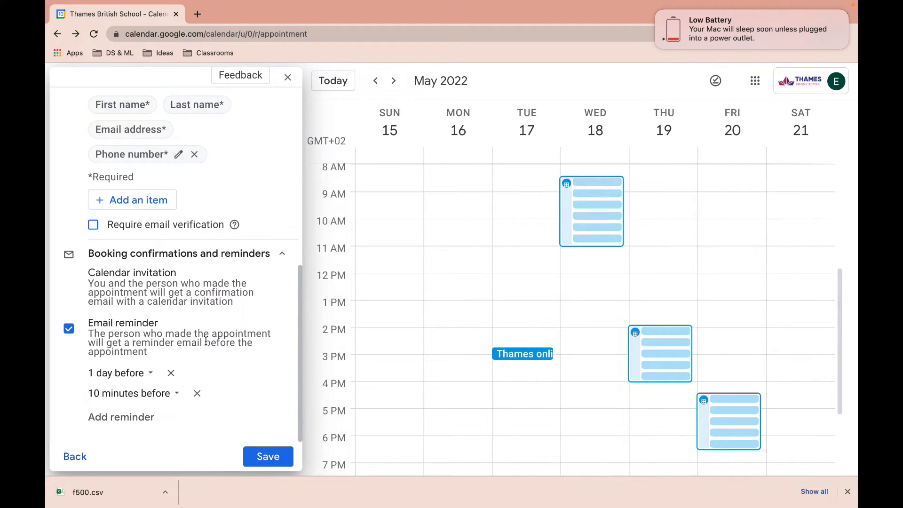
click(134, 393)
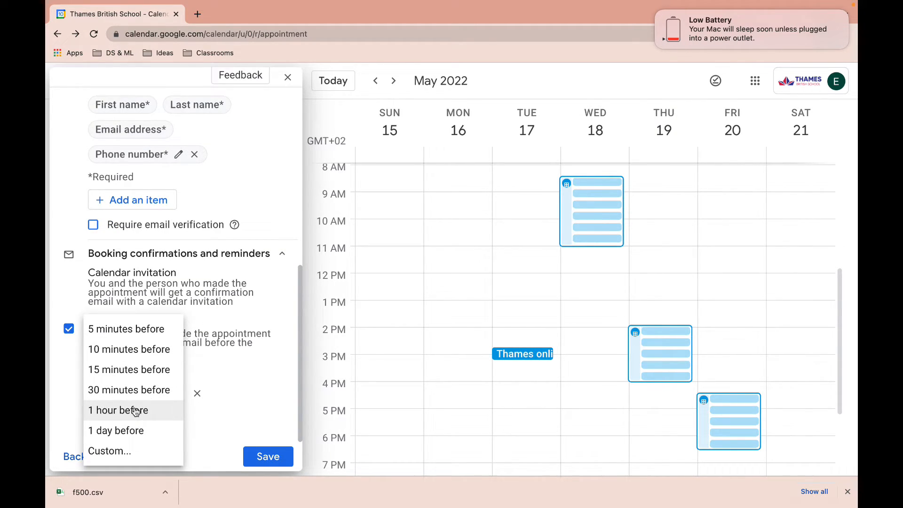
click(136, 411)
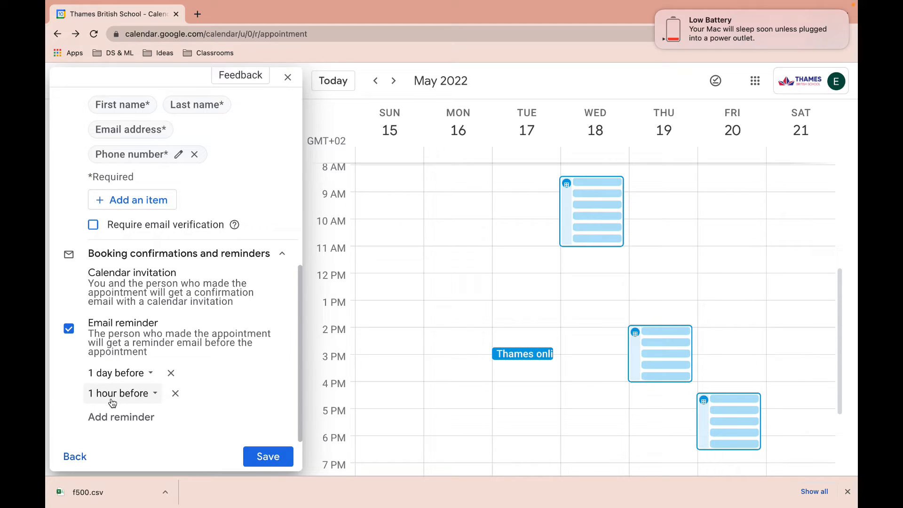
Save the appointment schedule and open its public booking page offering 20-minute Meet slots for May 18–20.
click(268, 457)
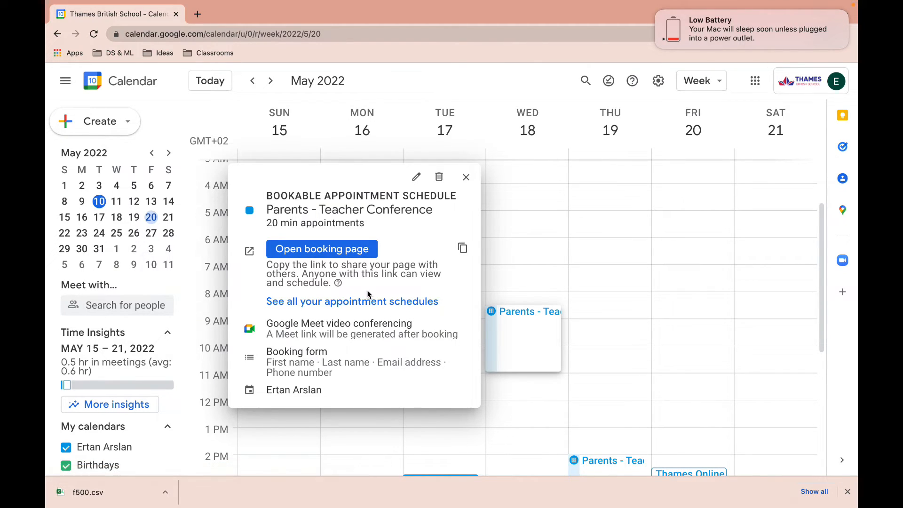
click(311, 251)
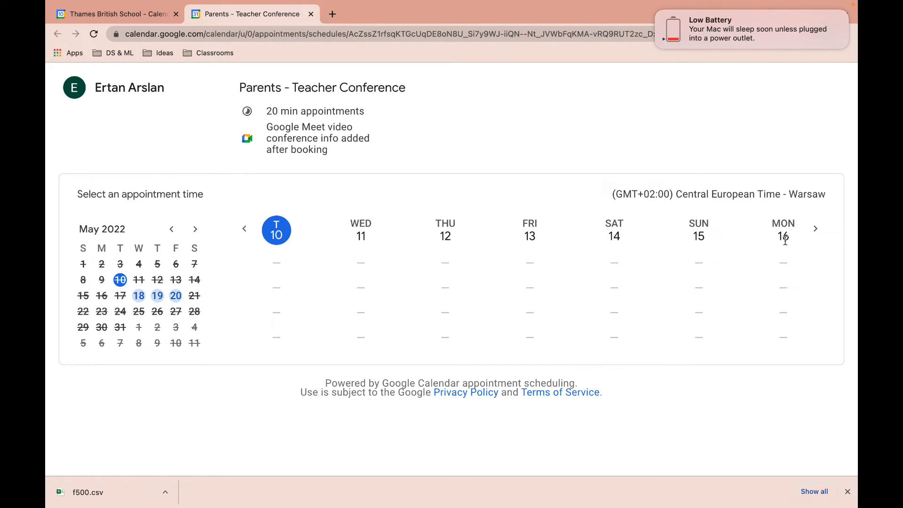
Advance the booking page to next week and view the available slots for May 18, 19 and 20.
click(816, 230)
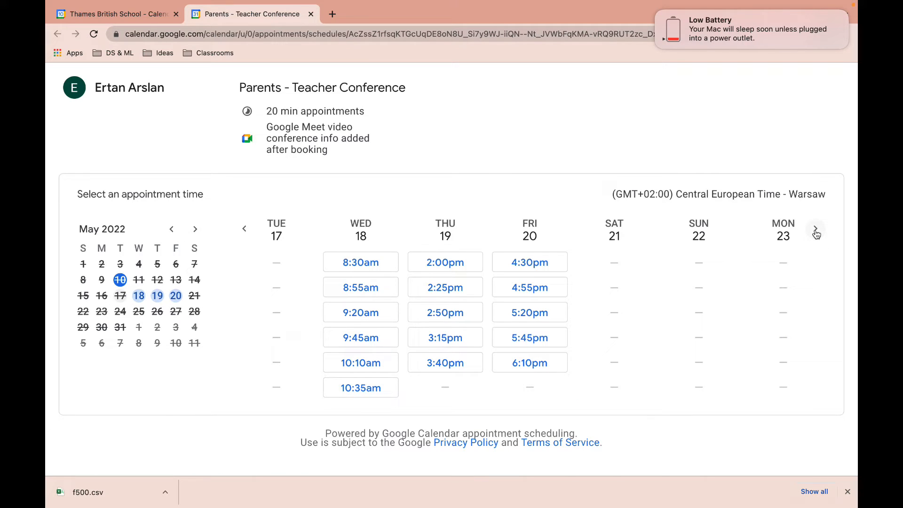
click(139, 296)
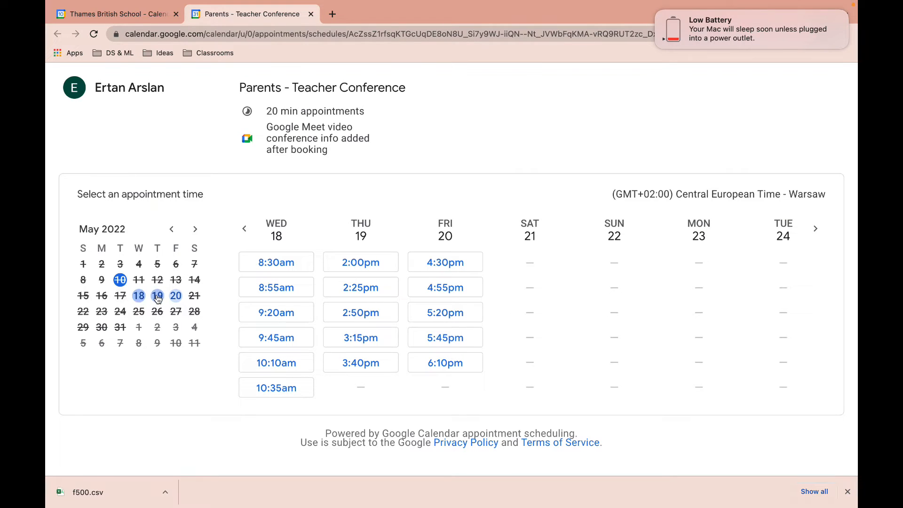
click(158, 296)
click(175, 296)
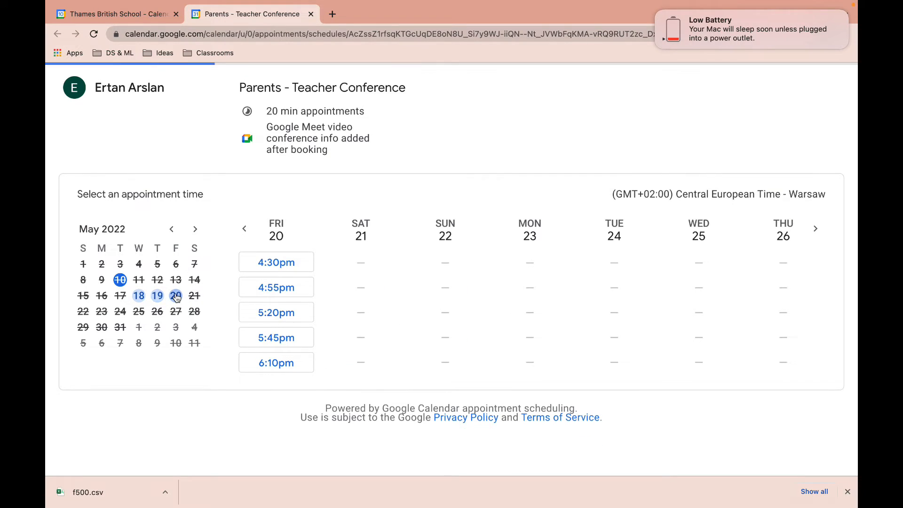
click(139, 295)
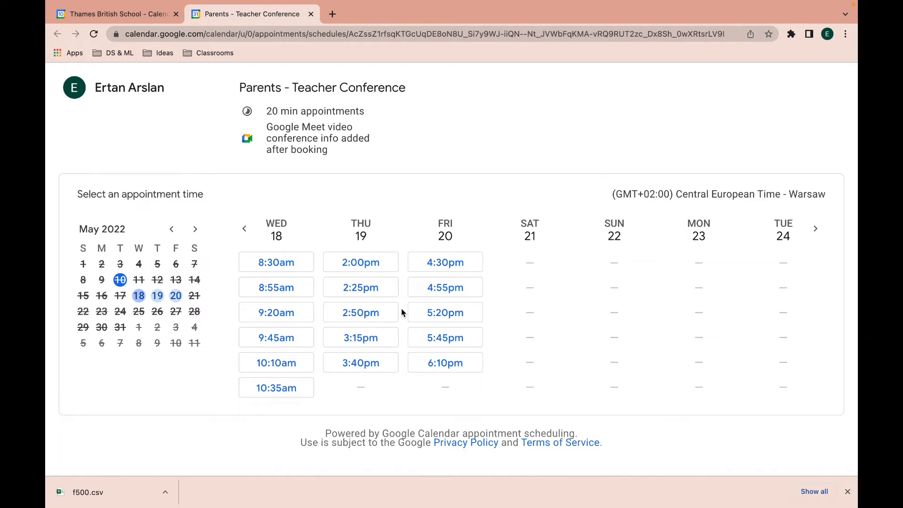
Select the booking page's web address in the address bar to copy it.
click(379, 34)
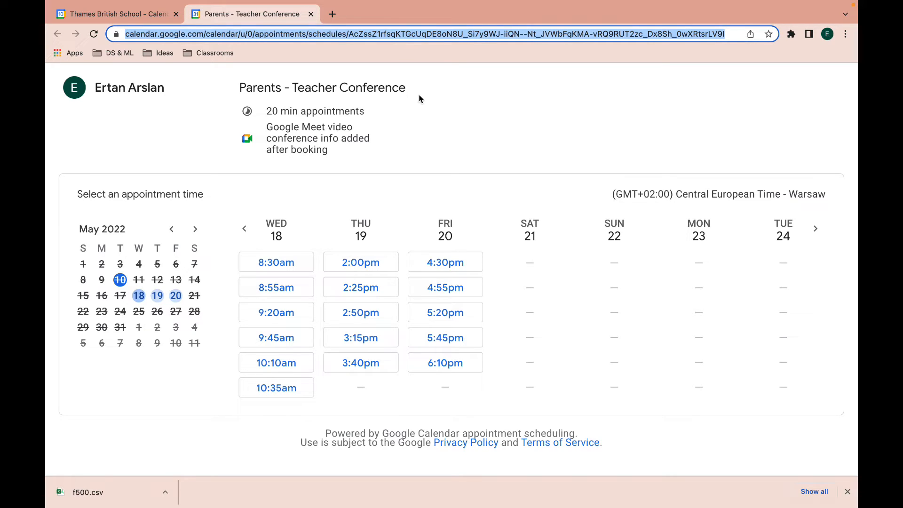
click(430, 91)
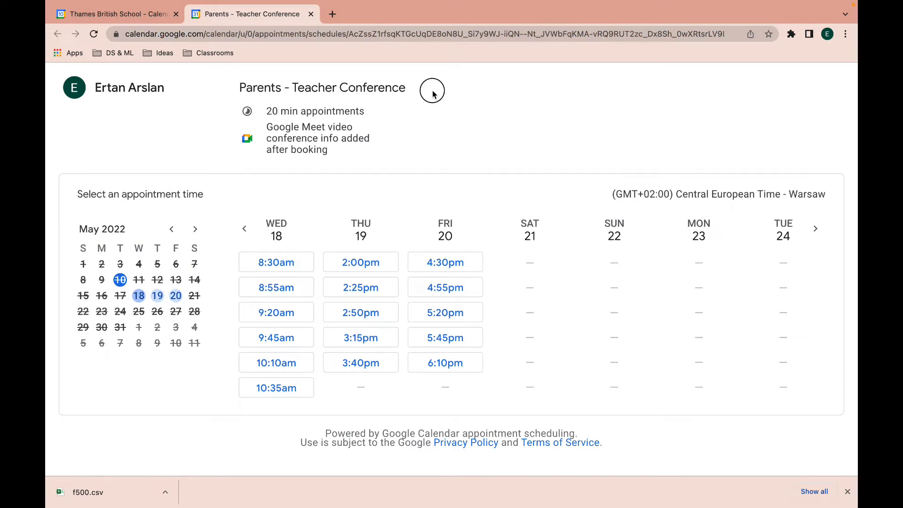
click(429, 34)
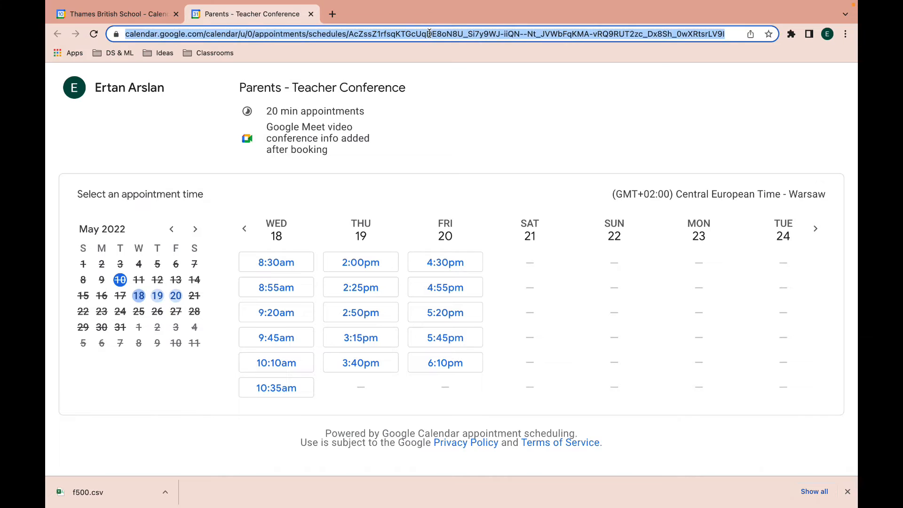
click(392, 128)
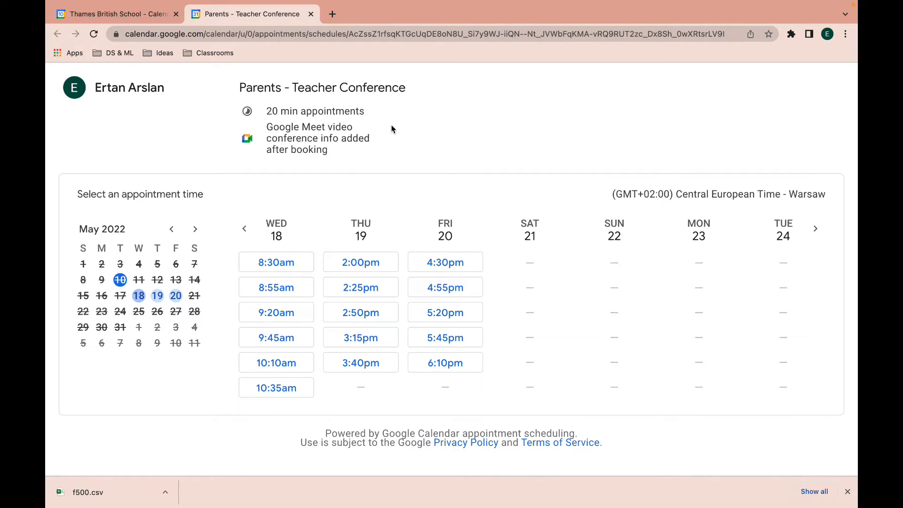
click(382, 34)
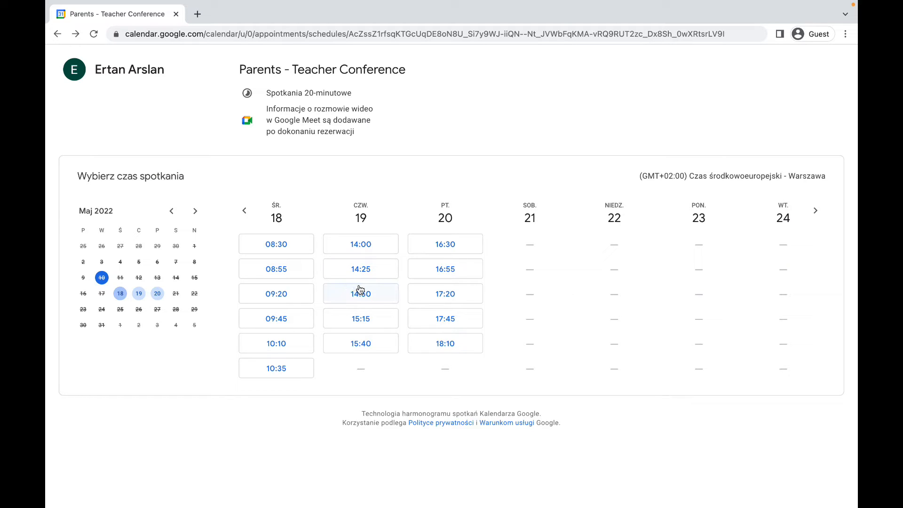
Book Friday 20 May 17:20 with the test parent's first name, e-mail and phone number.
click(455, 300)
text(Nicholas)
key(Tab)
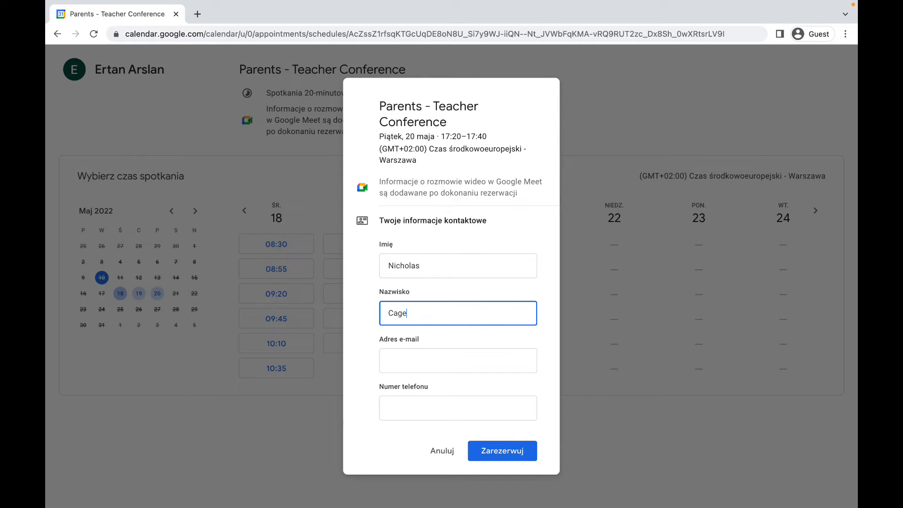
key(Tab)
click(403, 412)
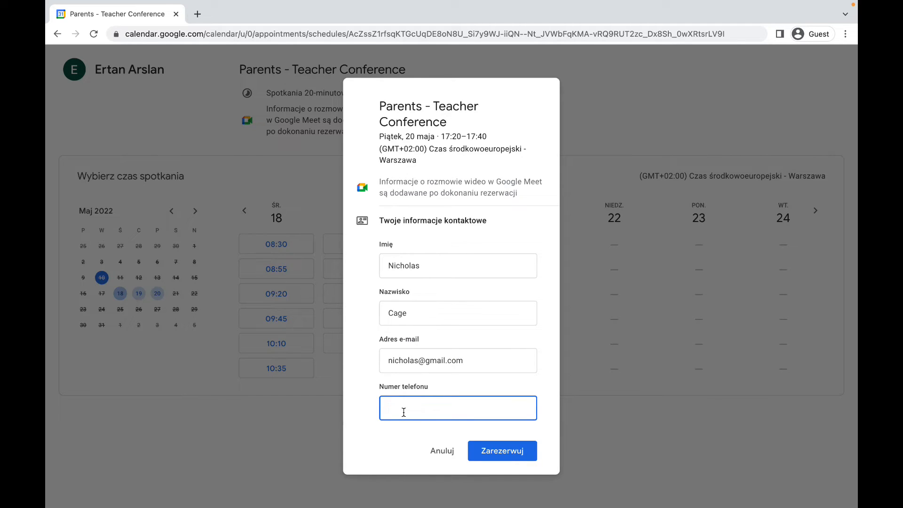
click(498, 453)
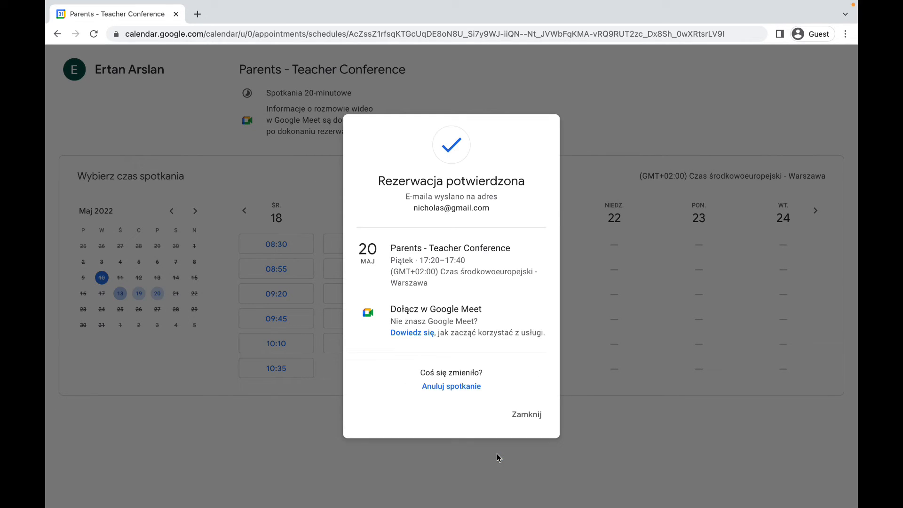
Close the booking confirmation and switch back to the window showing the booking page.
click(521, 413)
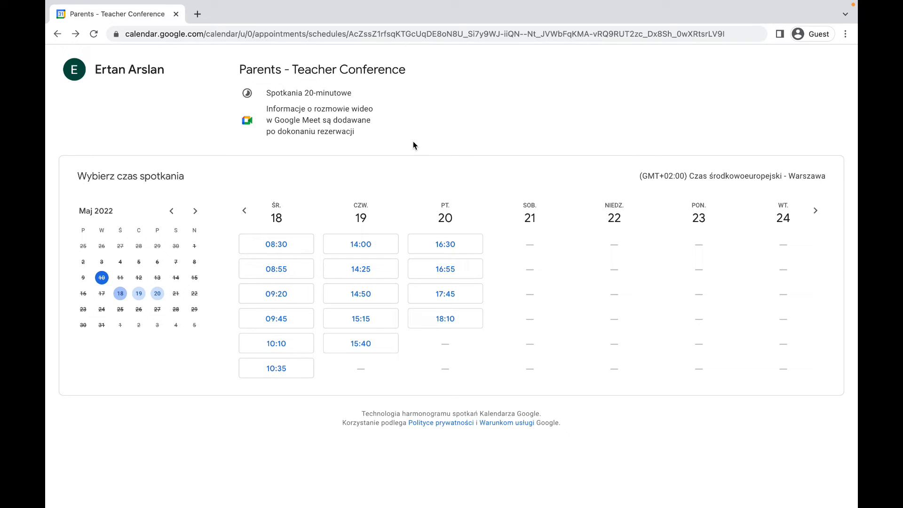
key(ctrl+Left)
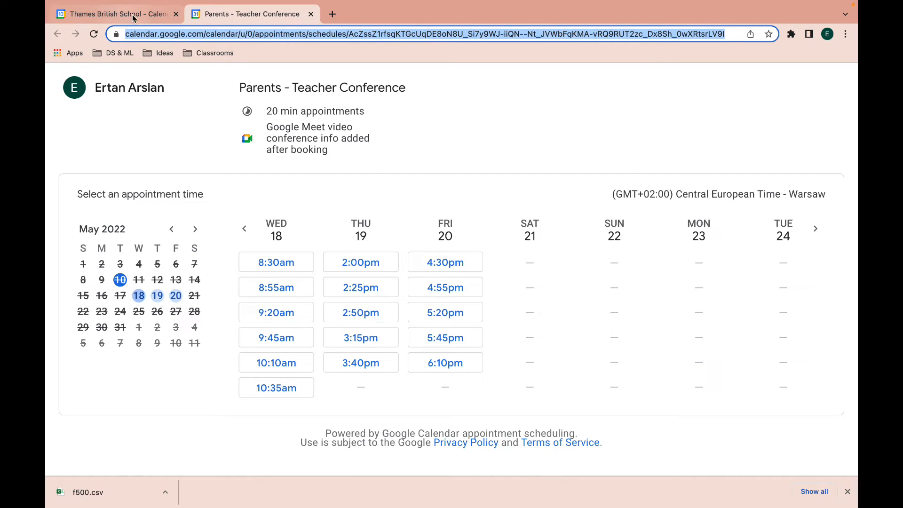
Return to the calendar week view and close the appointment schedule details popup.
click(148, 17)
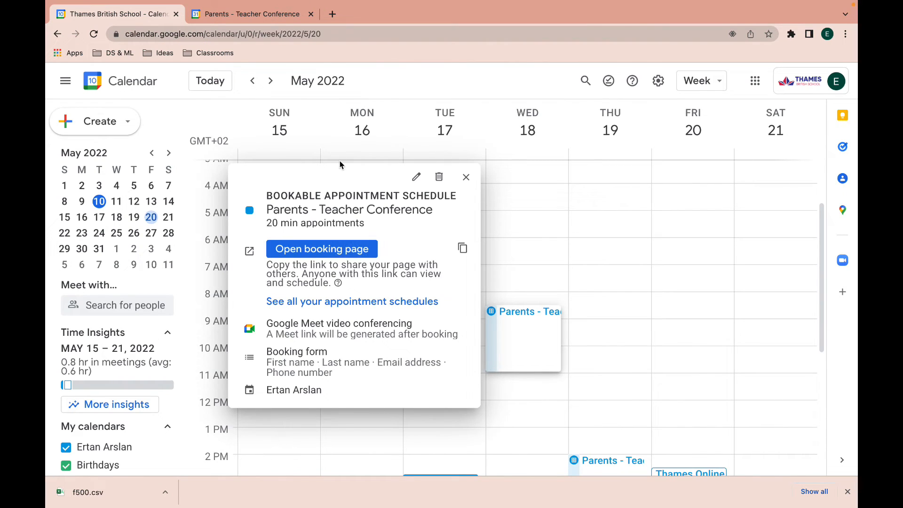
click(466, 178)
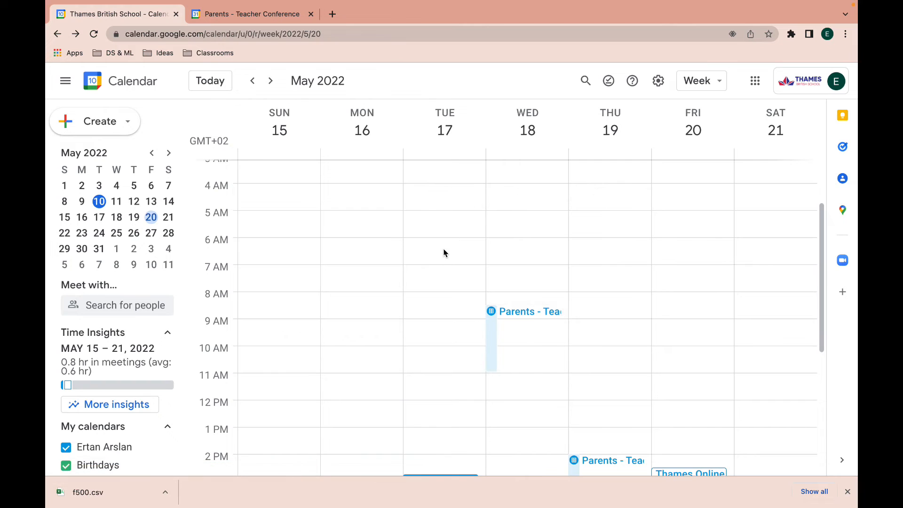
scroll(442, 252, down, 5)
scroll(441, 250, up, 1)
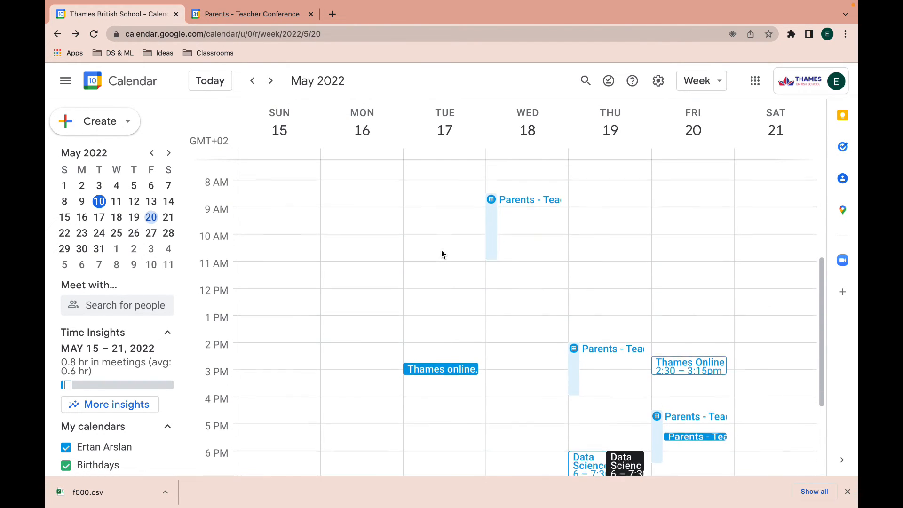
Review the Wednesday, Thursday and Friday Parents - Teacher Conference blocks, then close the details.
click(493, 247)
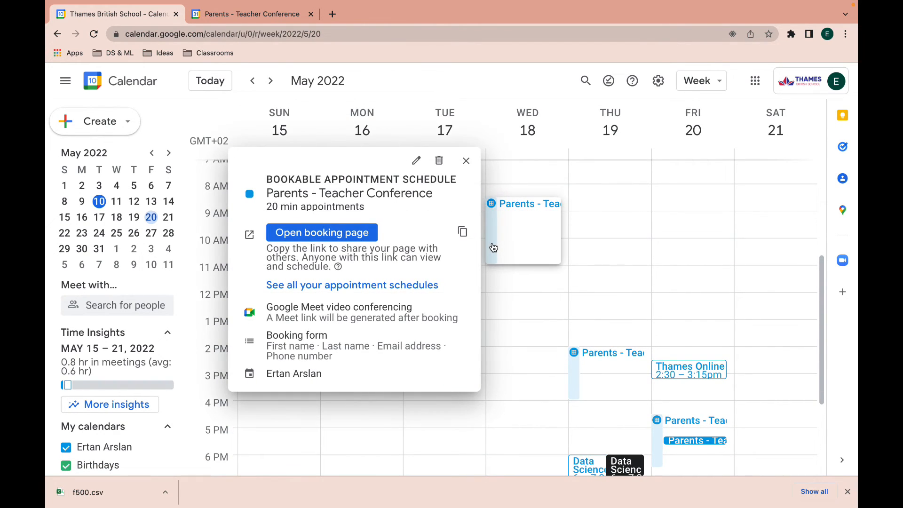
click(577, 373)
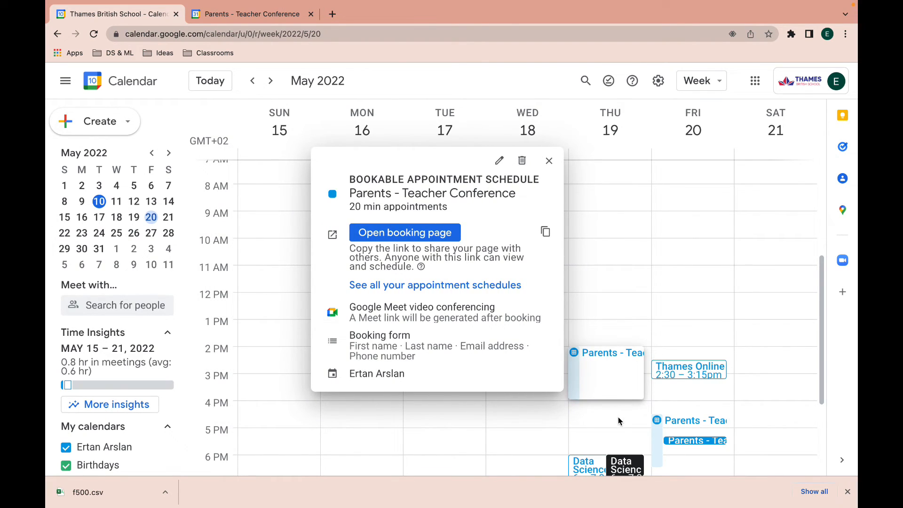
click(657, 436)
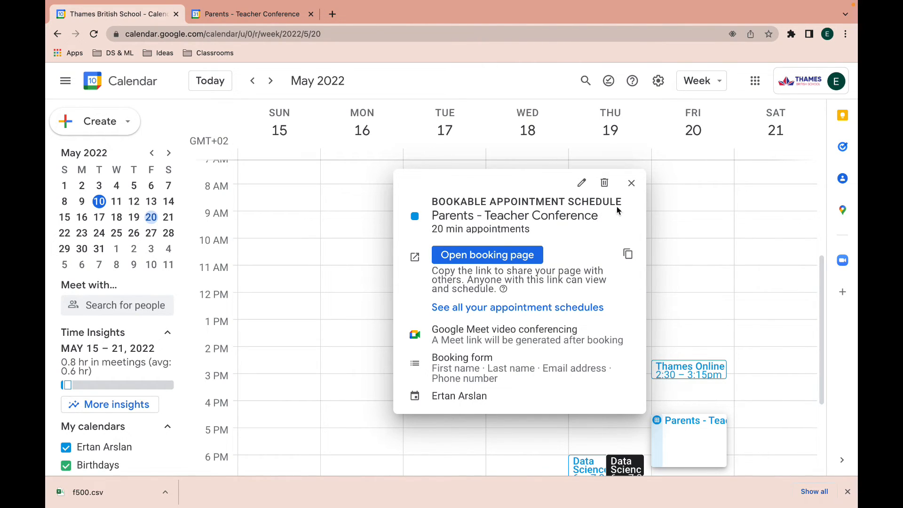
click(631, 183)
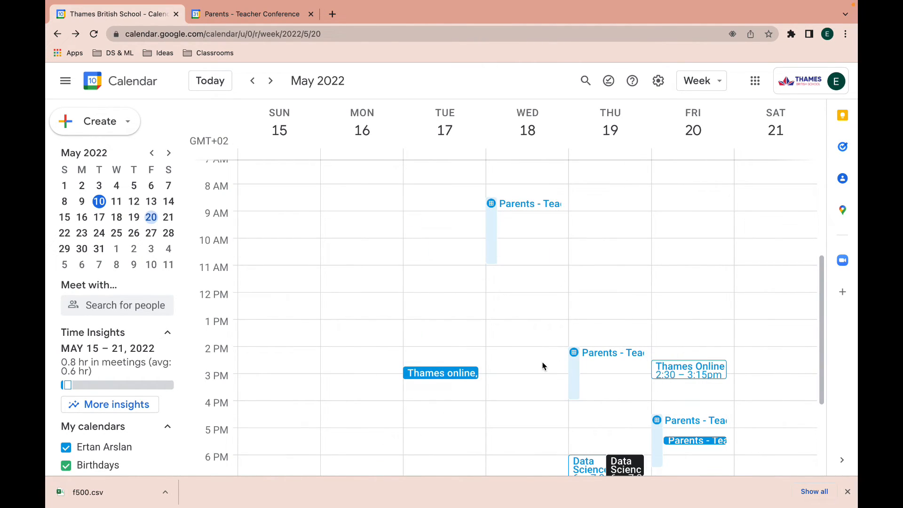
scroll(527, 276, down, 2)
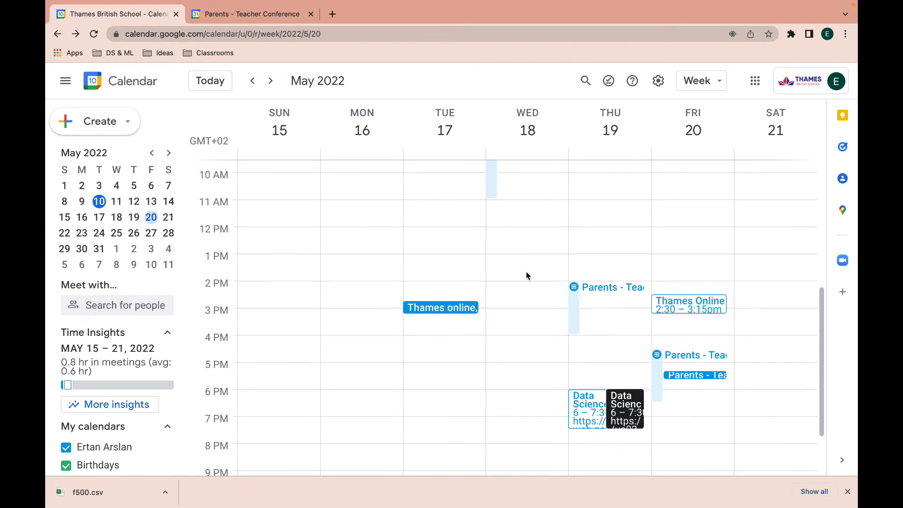
click(686, 374)
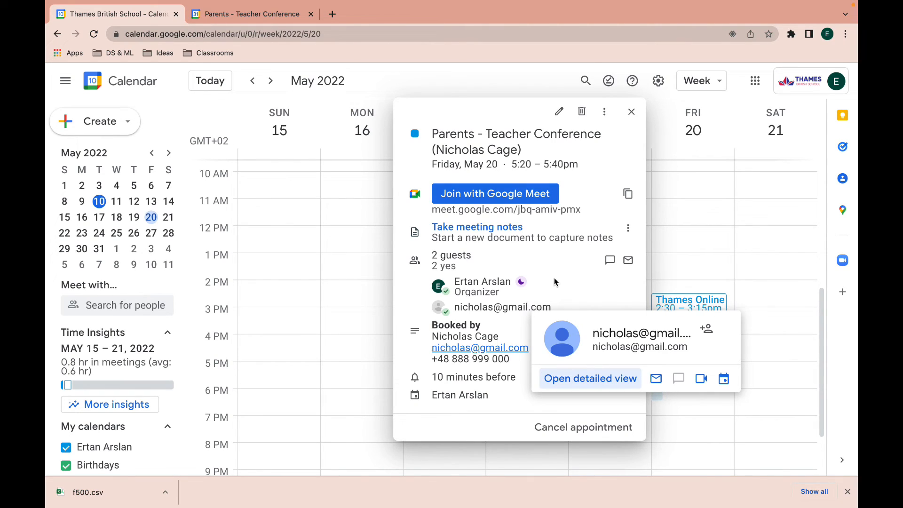
click(633, 112)
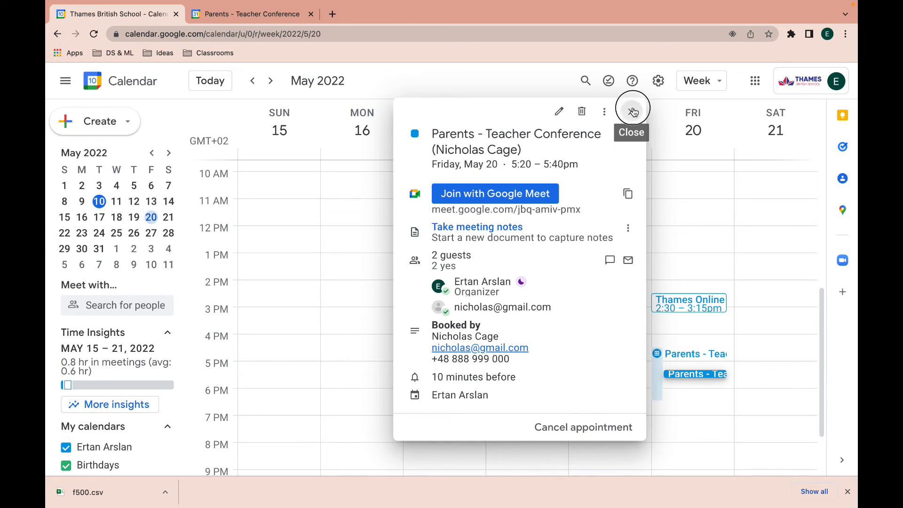
click(333, 14)
Open the 'Appointment booked' email in Gmail and dismiss the desktop notifications prompt.
click(762, 81)
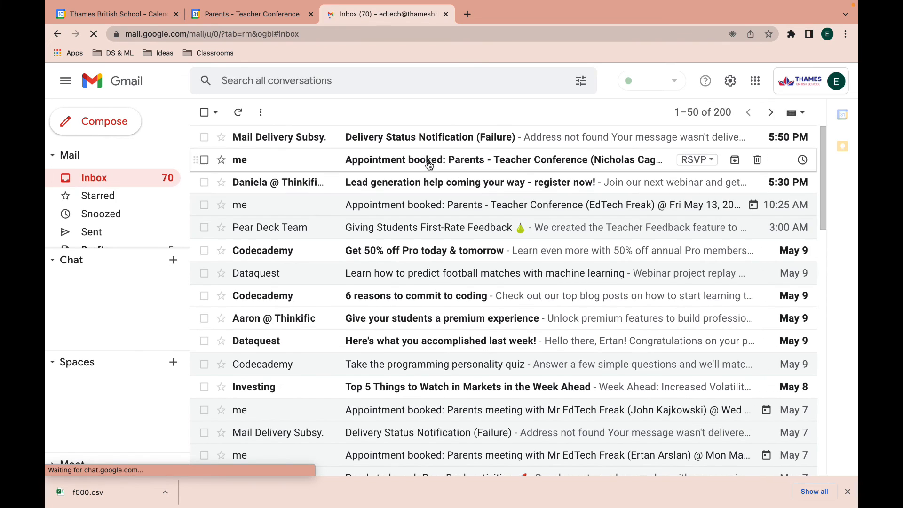
click(406, 137)
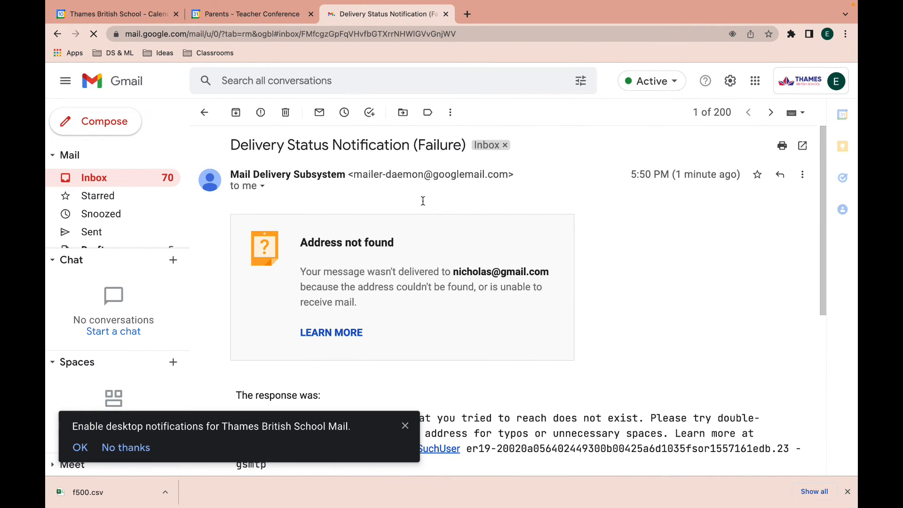
click(771, 112)
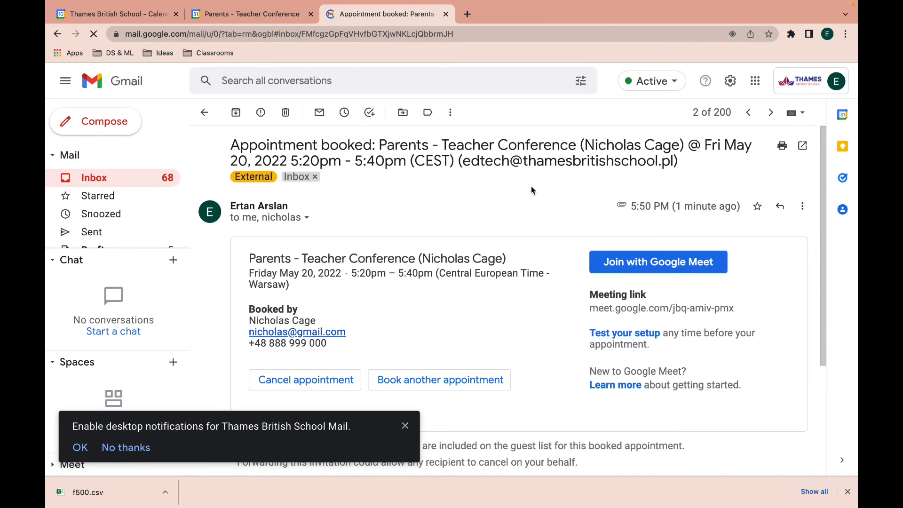
scroll(532, 185, down, 2)
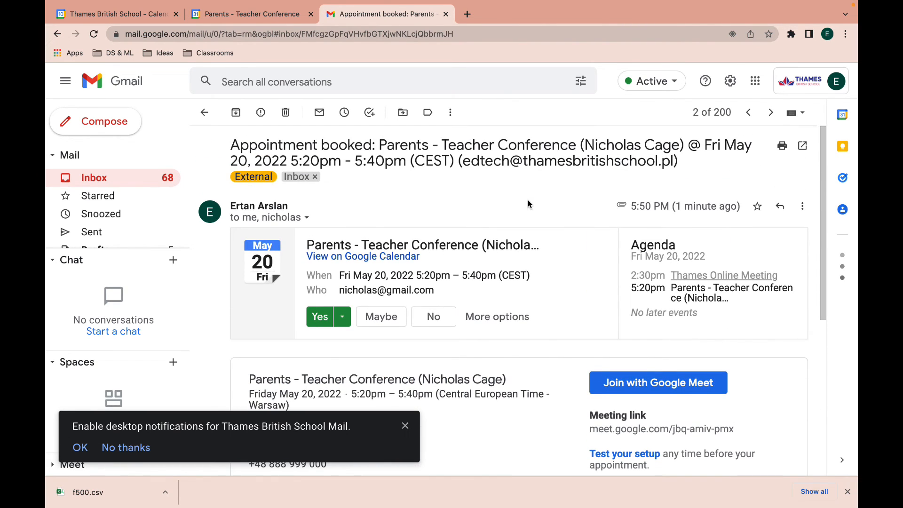
click(405, 425)
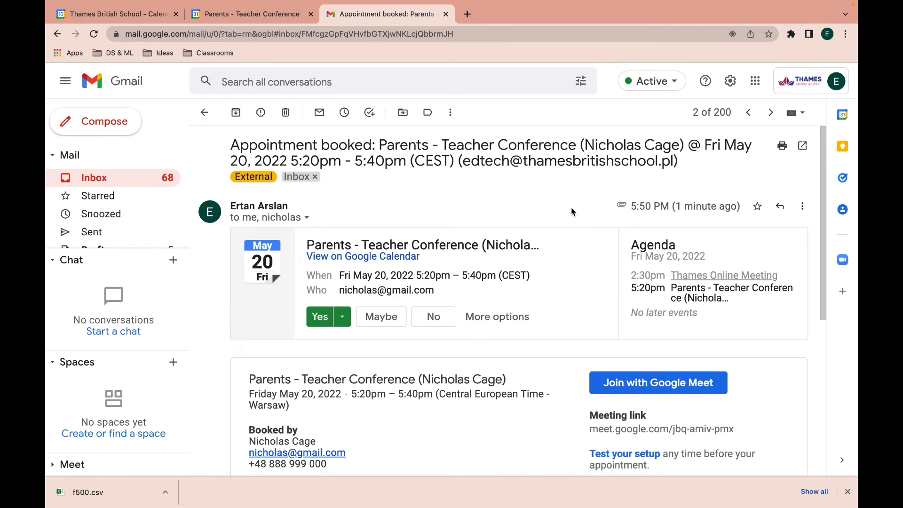
Read through the May 20, 5:20pm booking email, then return to the Calendar tab.
scroll(571, 207, down, 1)
scroll(571, 206, up, 1)
scroll(350, 214, down, 5)
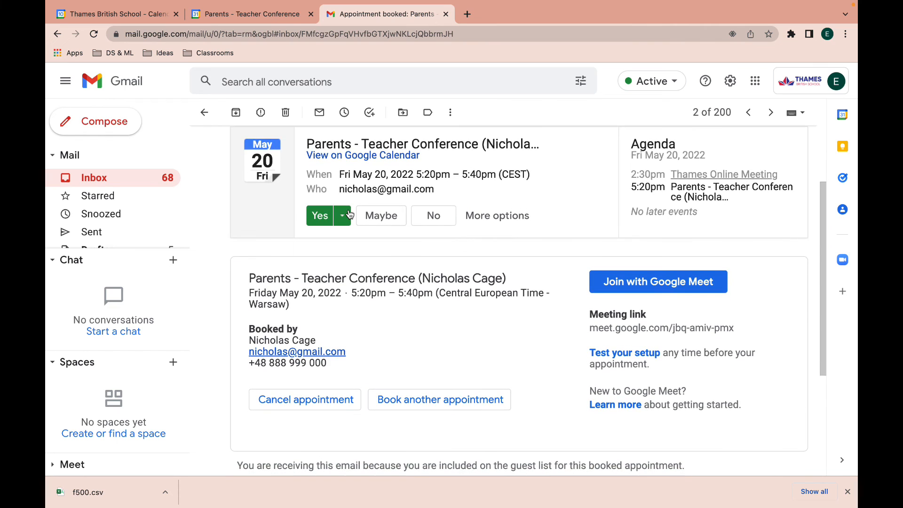
scroll(350, 214, up, 5)
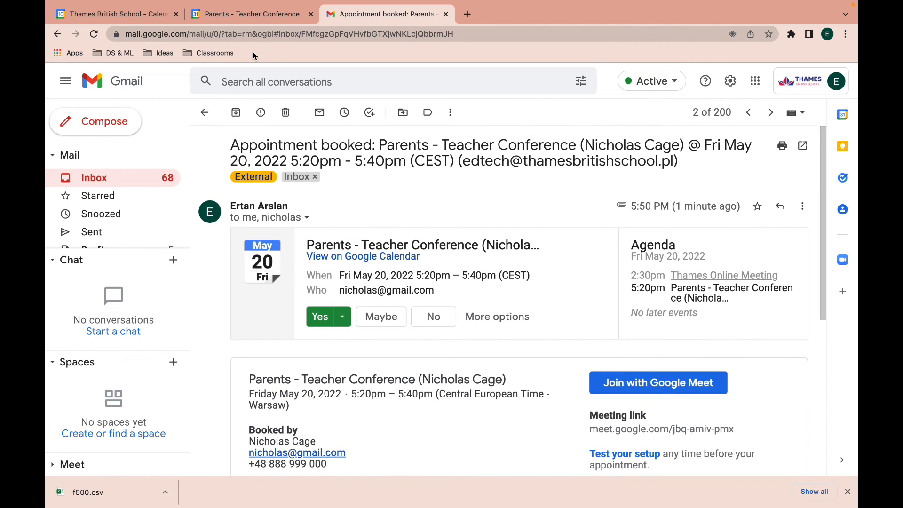
click(135, 17)
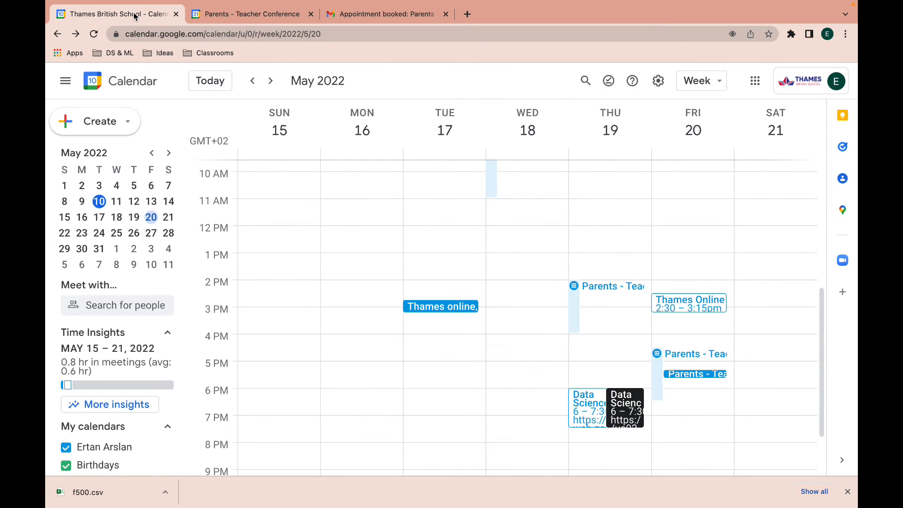
Reload the booking page so Friday offers only 4:30, 4:55, 5:45 and 6:10pm.
click(221, 18)
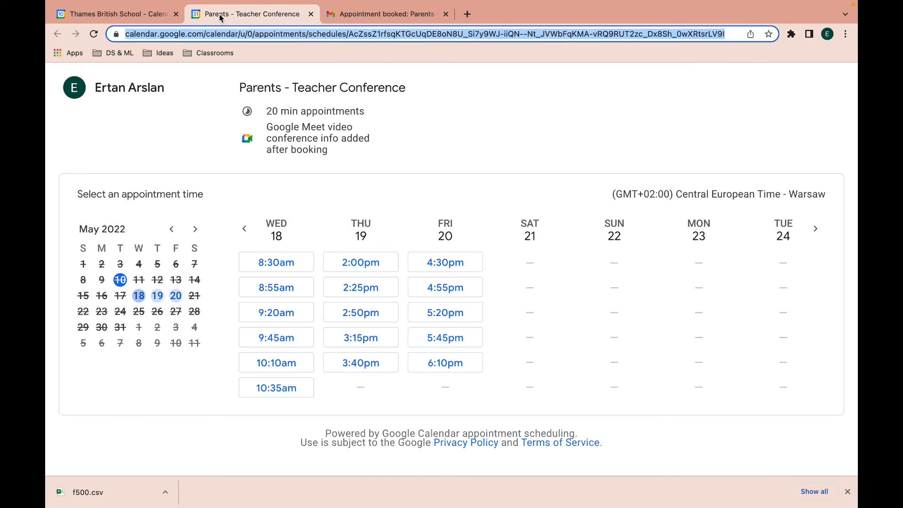
key(super+r)
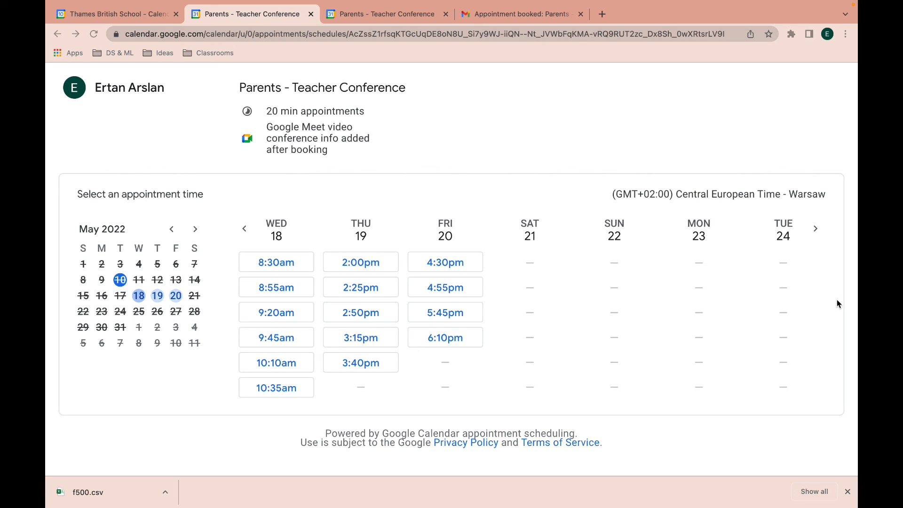
mouse_move(598, 3)
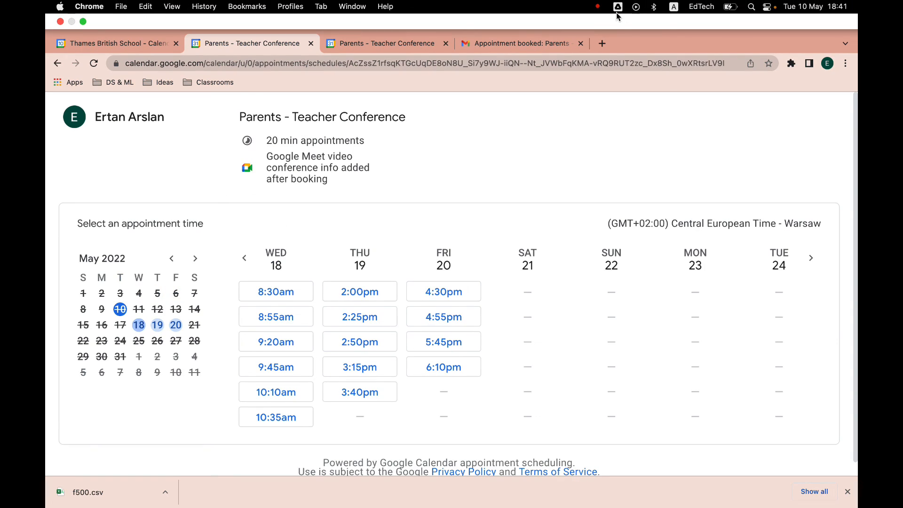
click(598, 9)
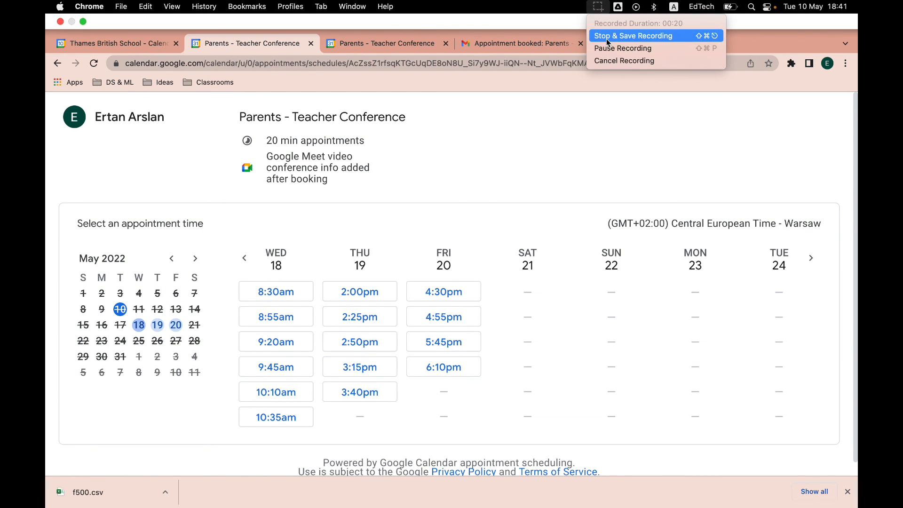